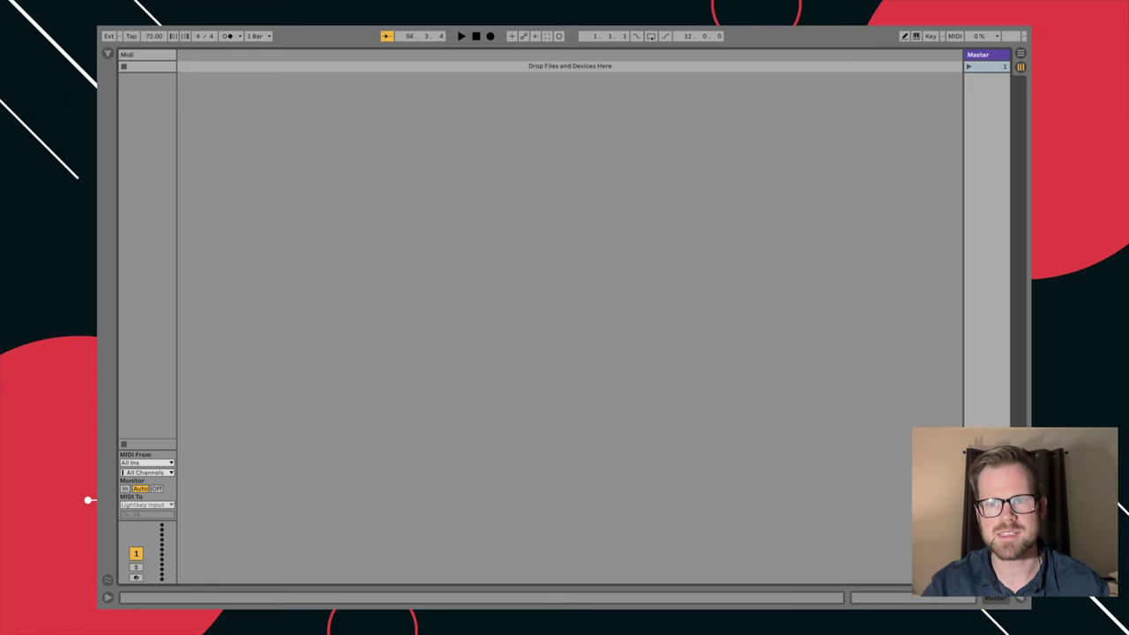
- Widen the Master track to show the scene tempo and signature fields, and name the first scene SONG 1
left_click(986, 55)
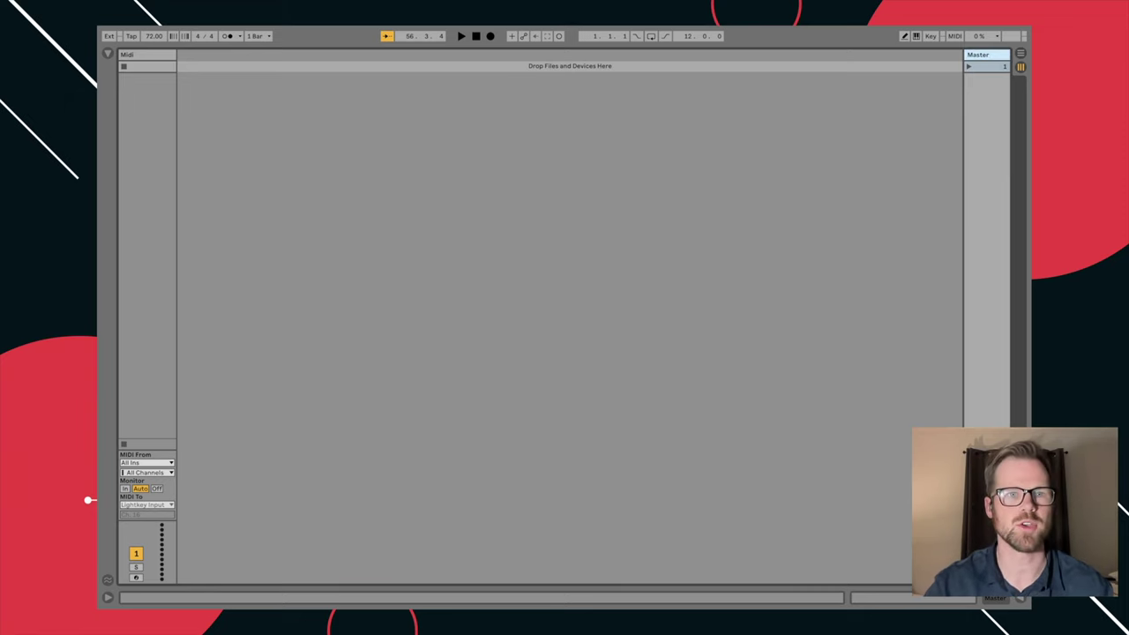
left_click_drag(964, 55, 858, 55)
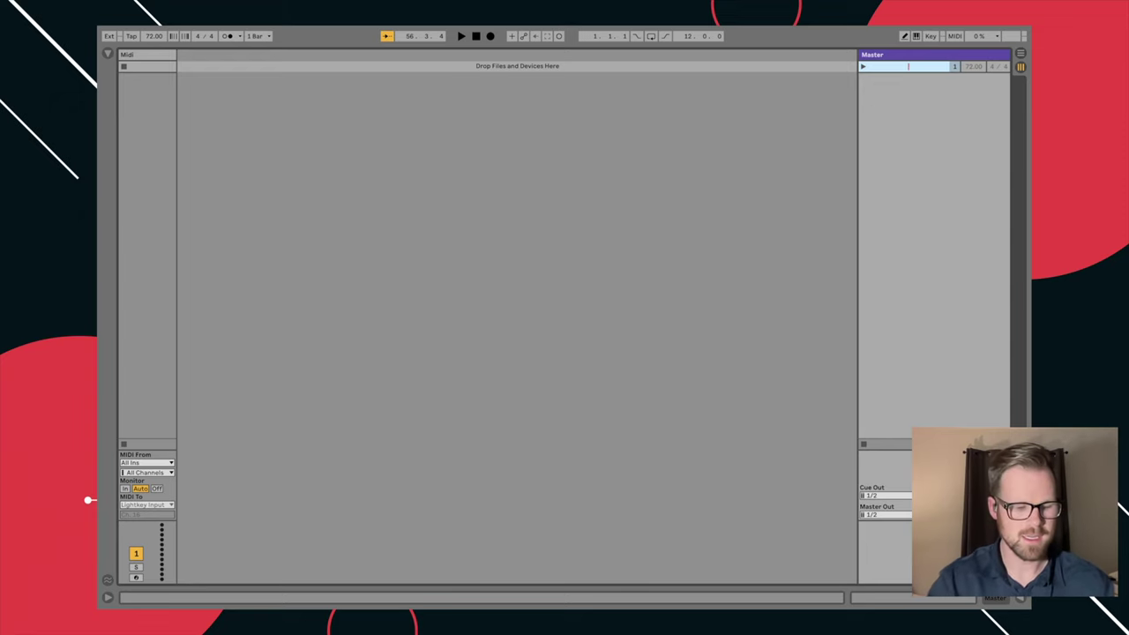
type("SONG 1")
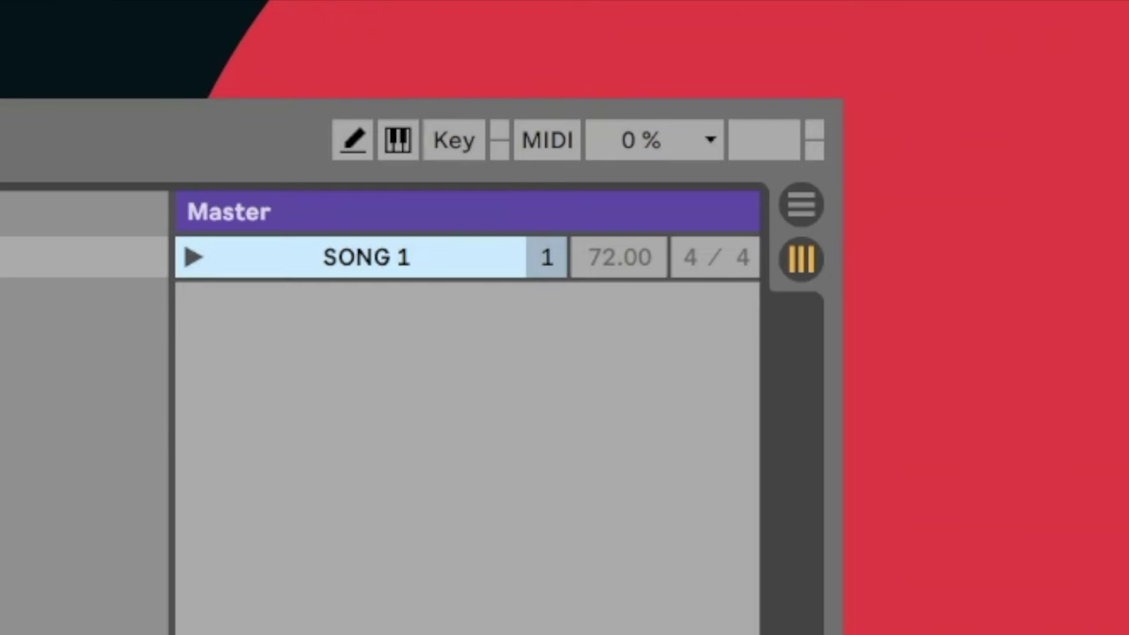
- Set the SONG 1 scene's tempo to 80 and its time signature to 4/4
key("Tab")
type("80")
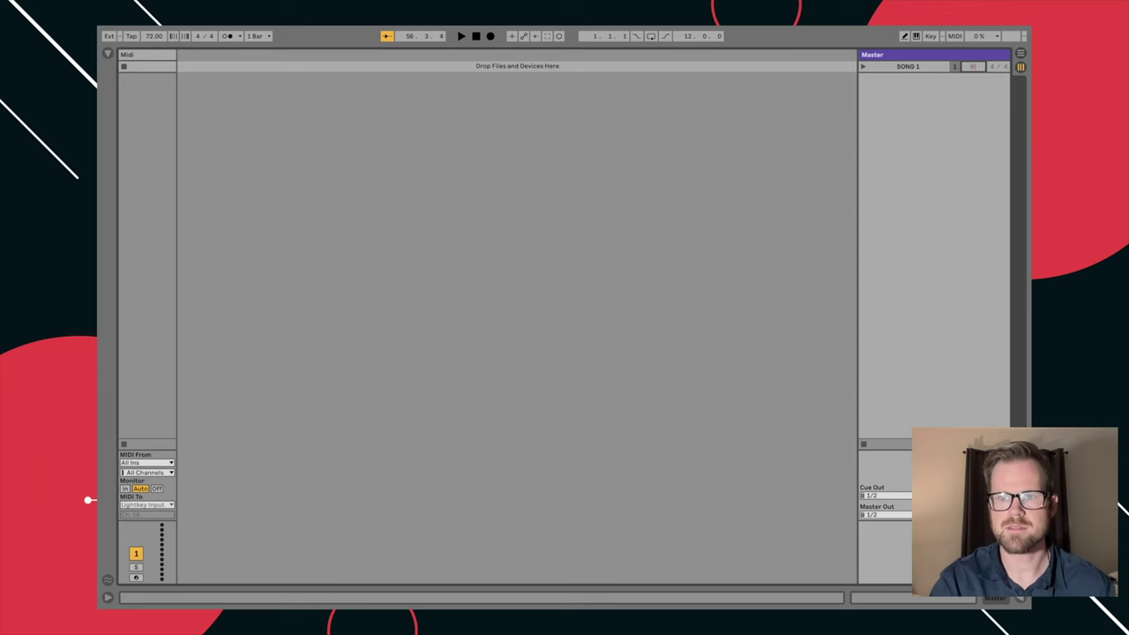
key("Return")
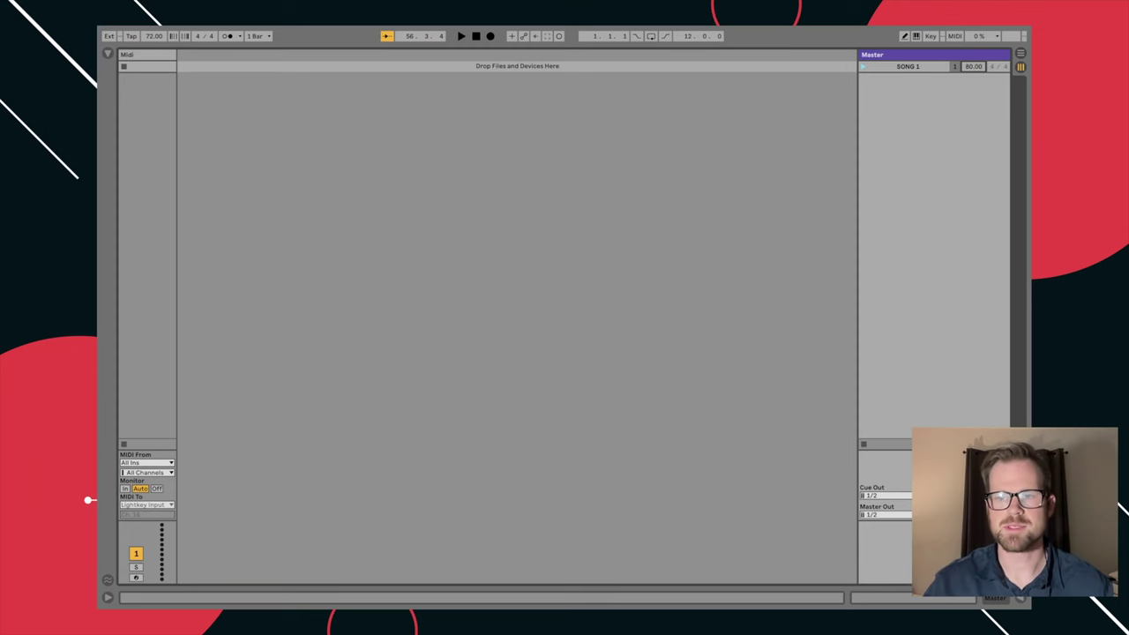
key("Tab")
type("4")
key("Tab")
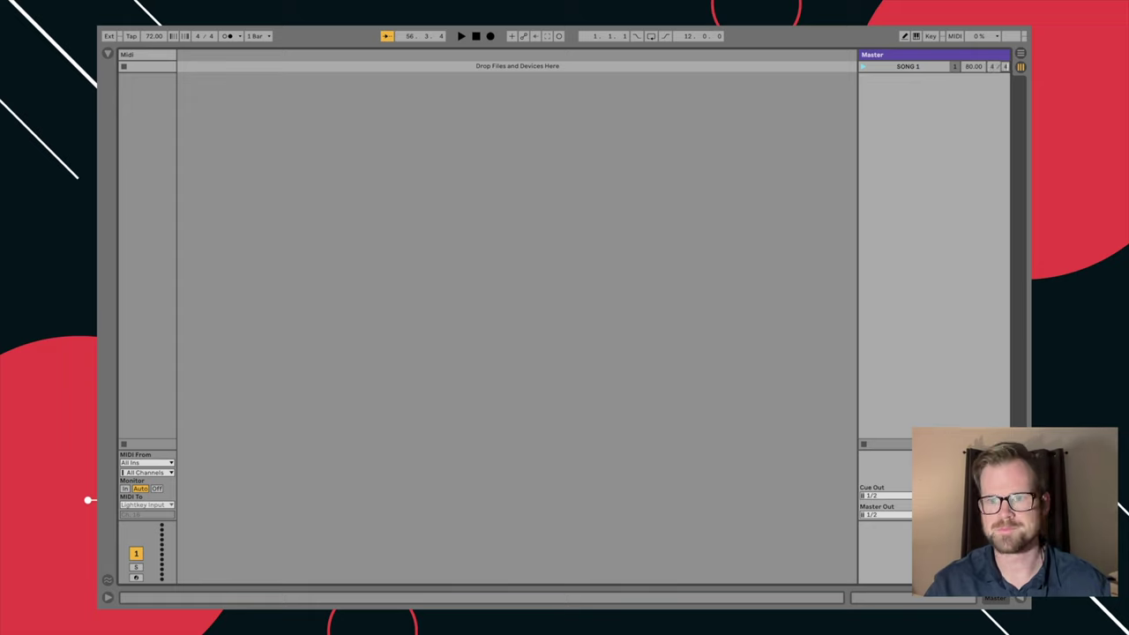
type("4")
key("Return")
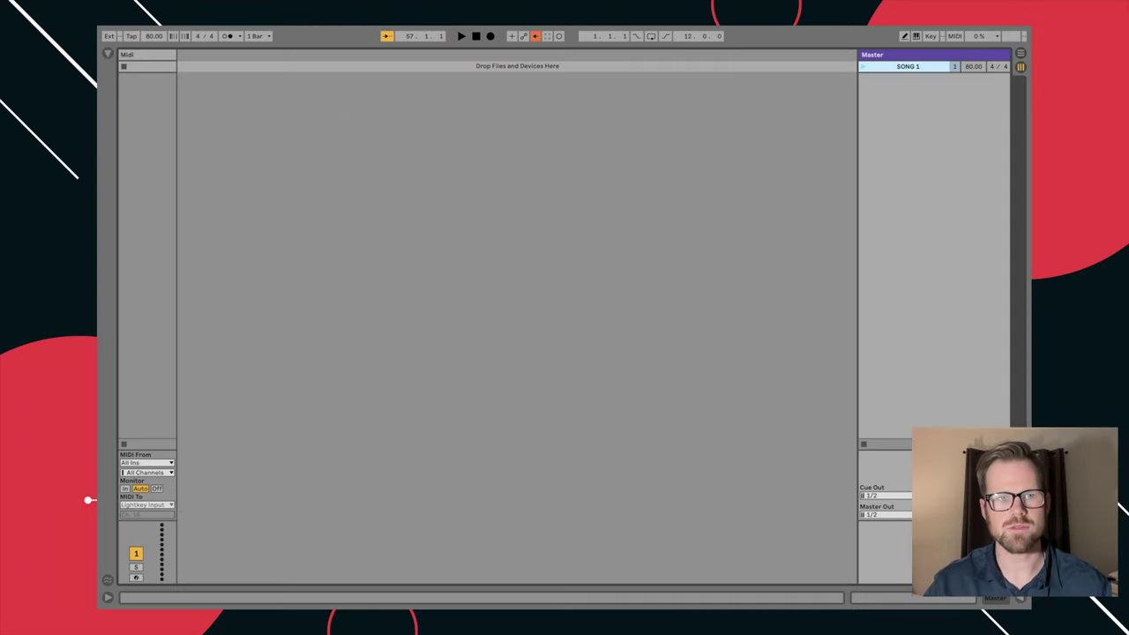
- View the tempo and signature settings in the SONG 1 scene's detail view, and return to the session grid
left_click(145, 55)
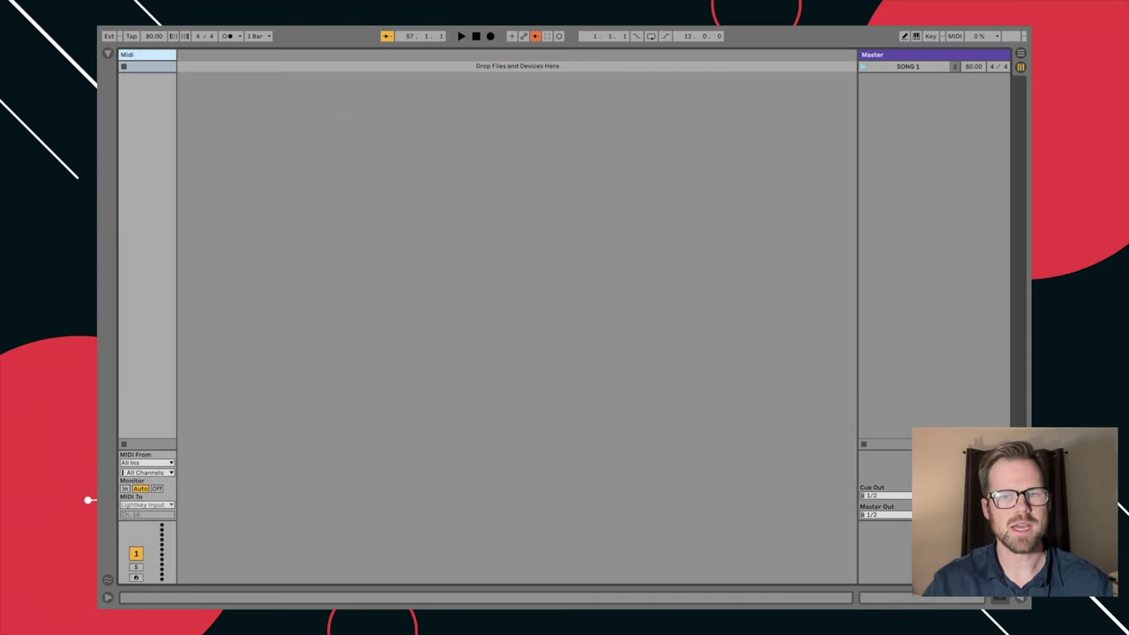
double_click(907, 67)
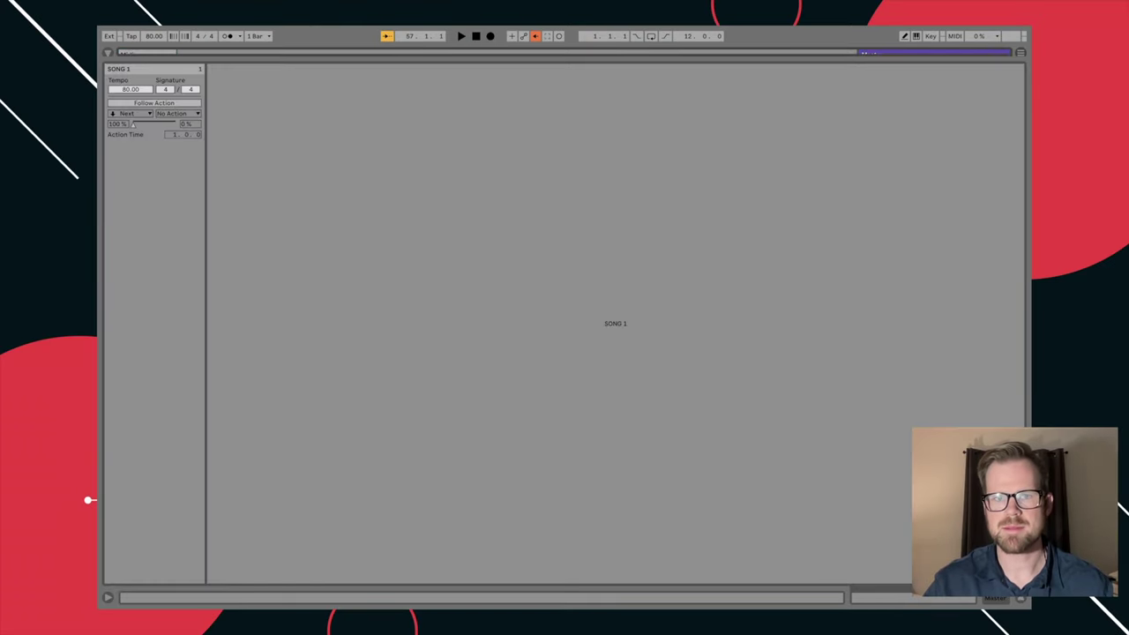
key("Tab")
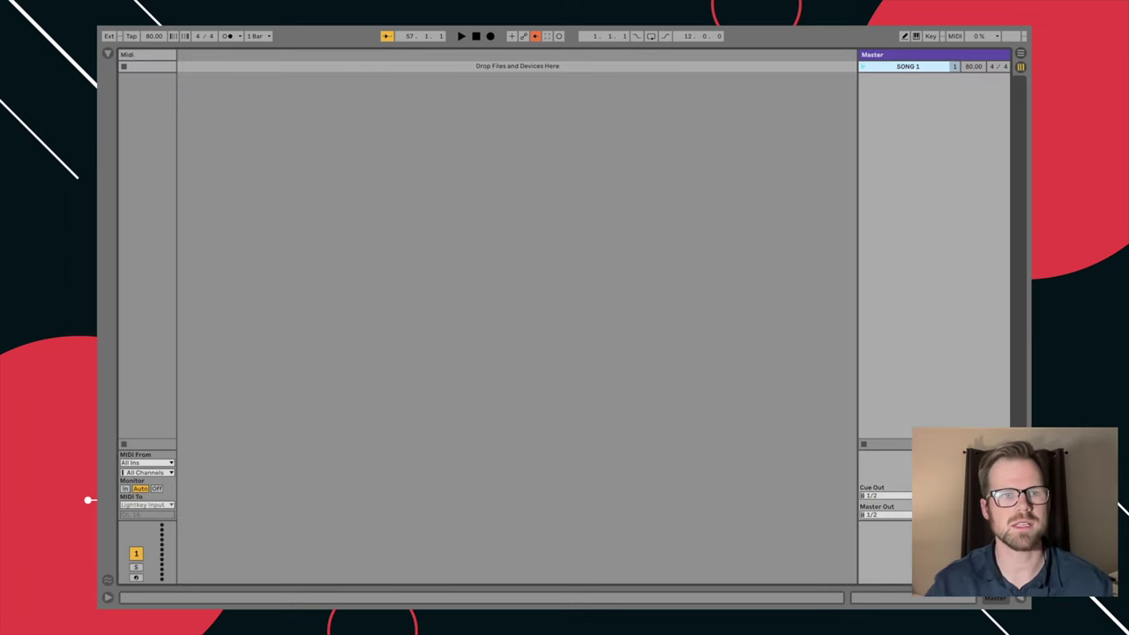
- Replace the existing Midi track with a new MIDI track named DUMMY
key("Left")
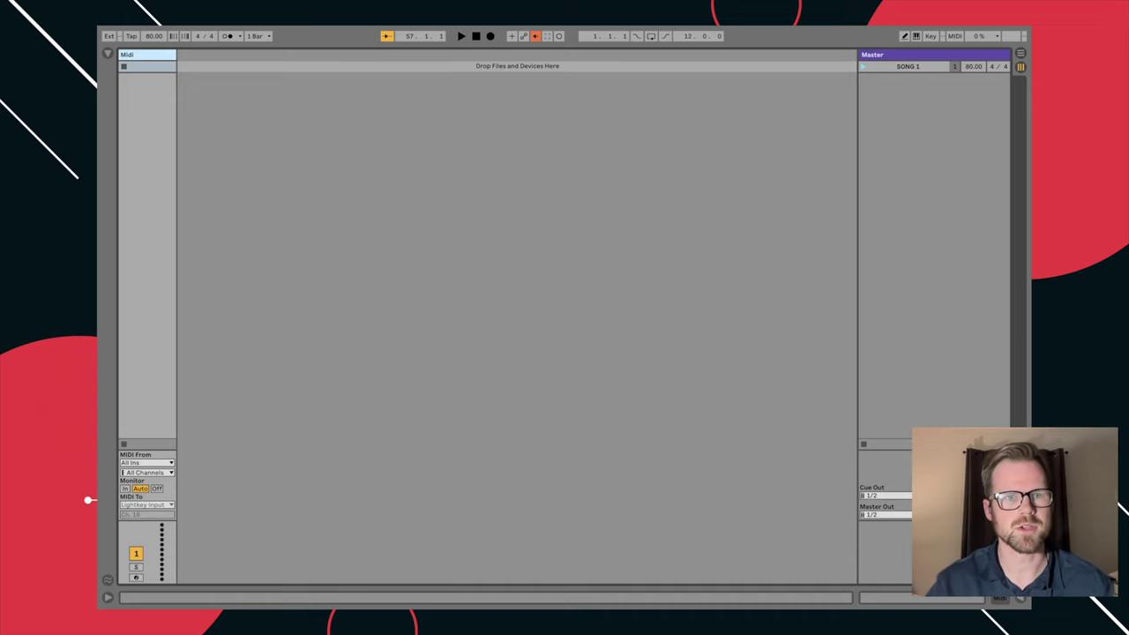
key("super+shift+t")
key("Left")
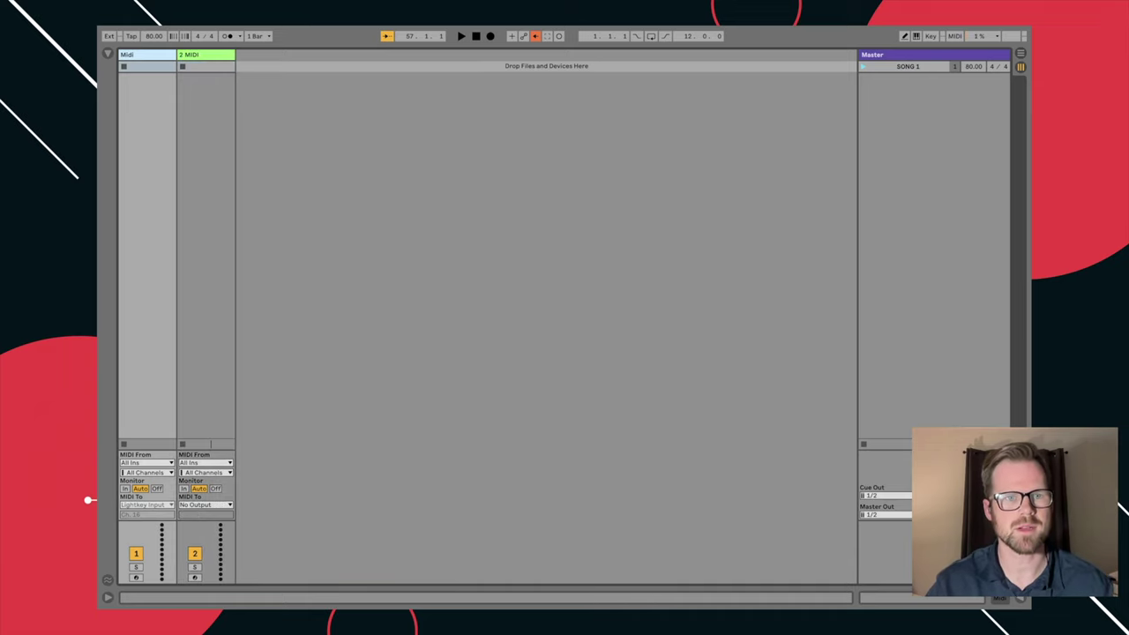
key("Delete")
key("ctrl+r")
type("DUMMY")
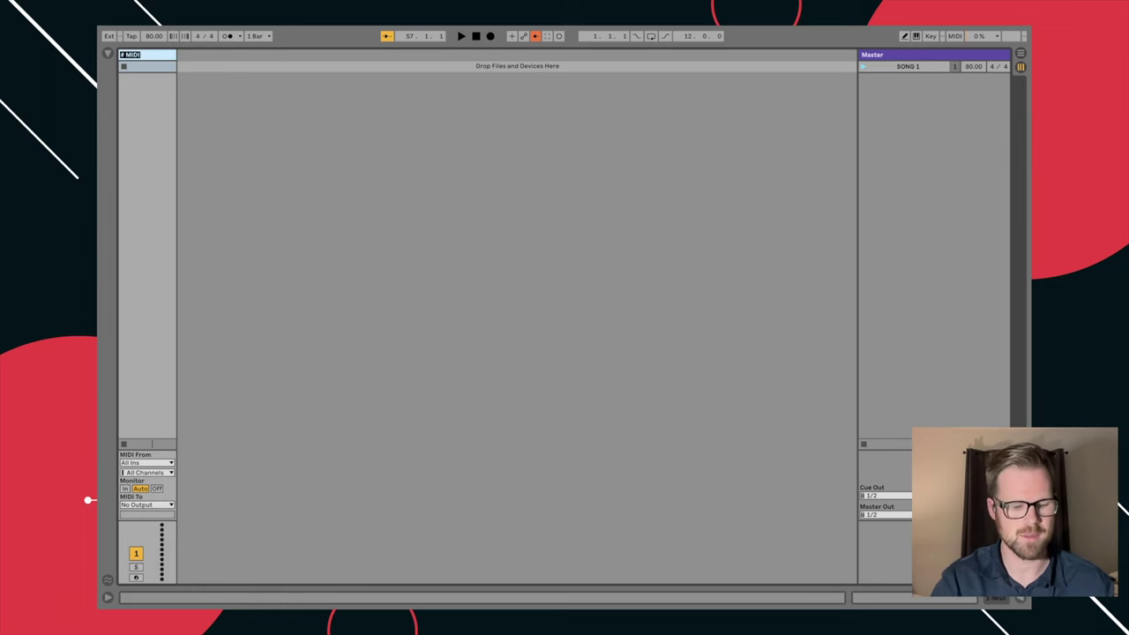
key("Return")
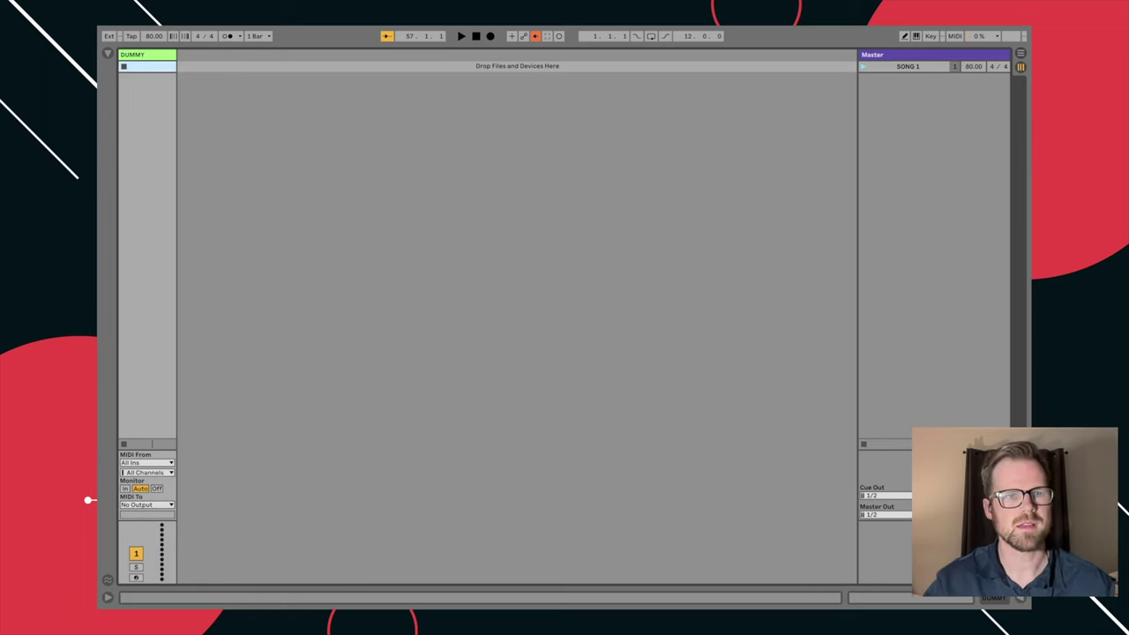
- Insert an empty MIDI clip in the DUMMY track's first slot, and test the SONG 1 scene with the metronome
key("ctrl+shift+m")
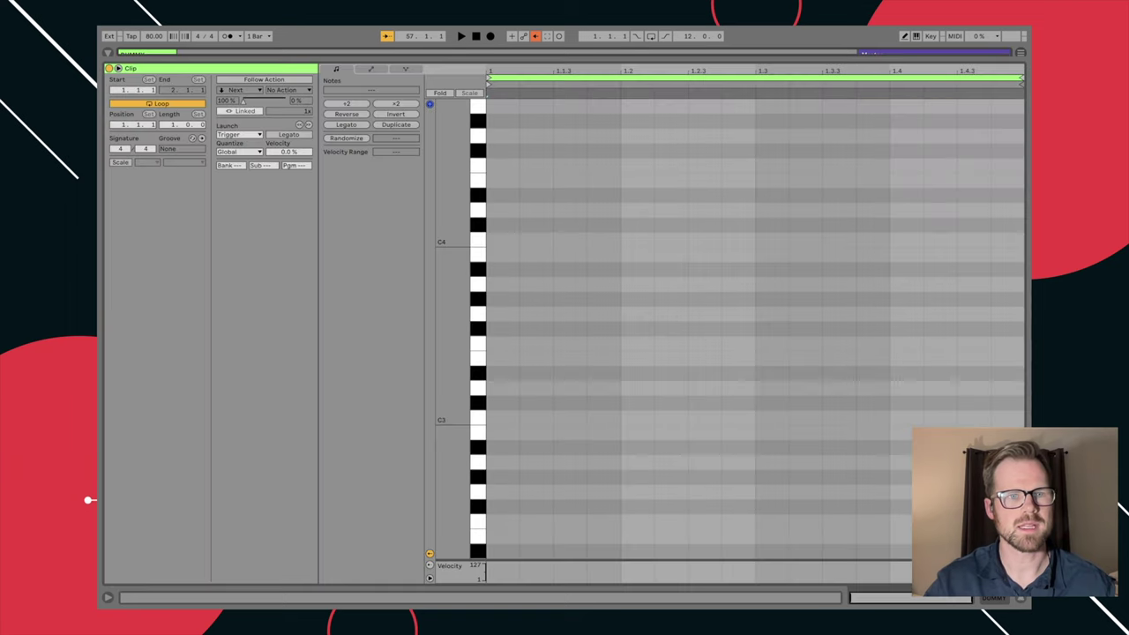
key("ctrl+alt+l")
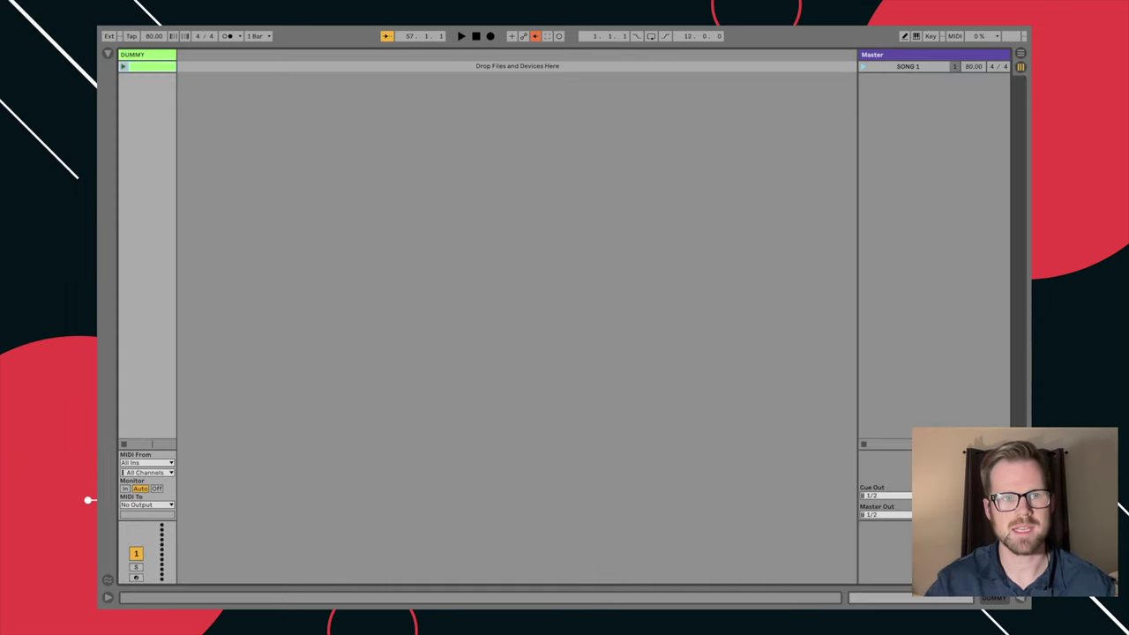
key("Return")
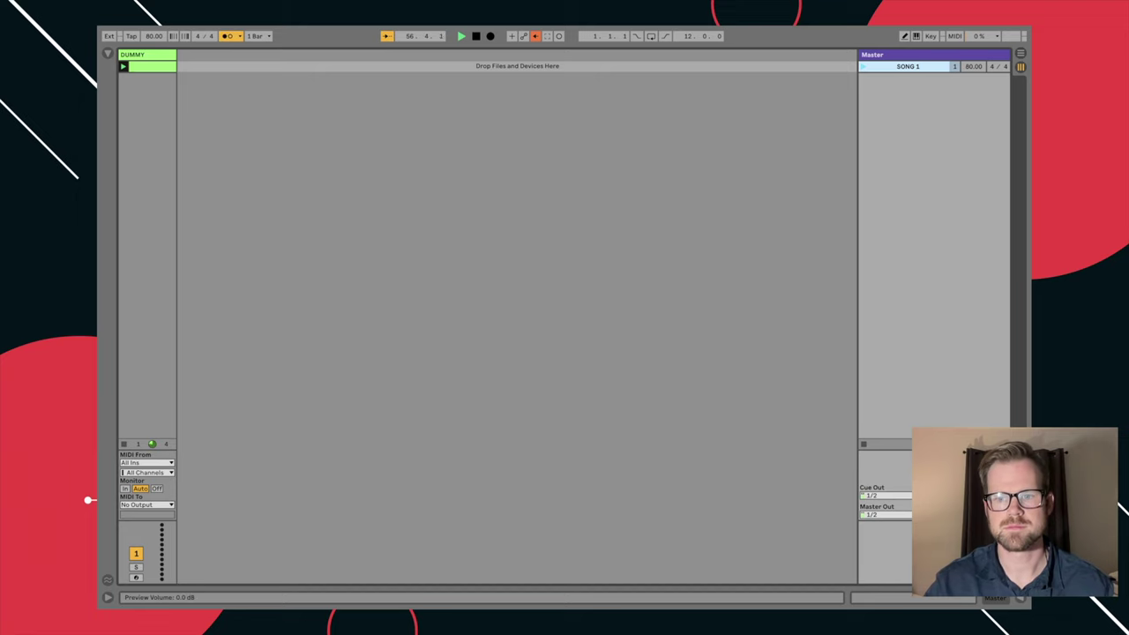
key("space")
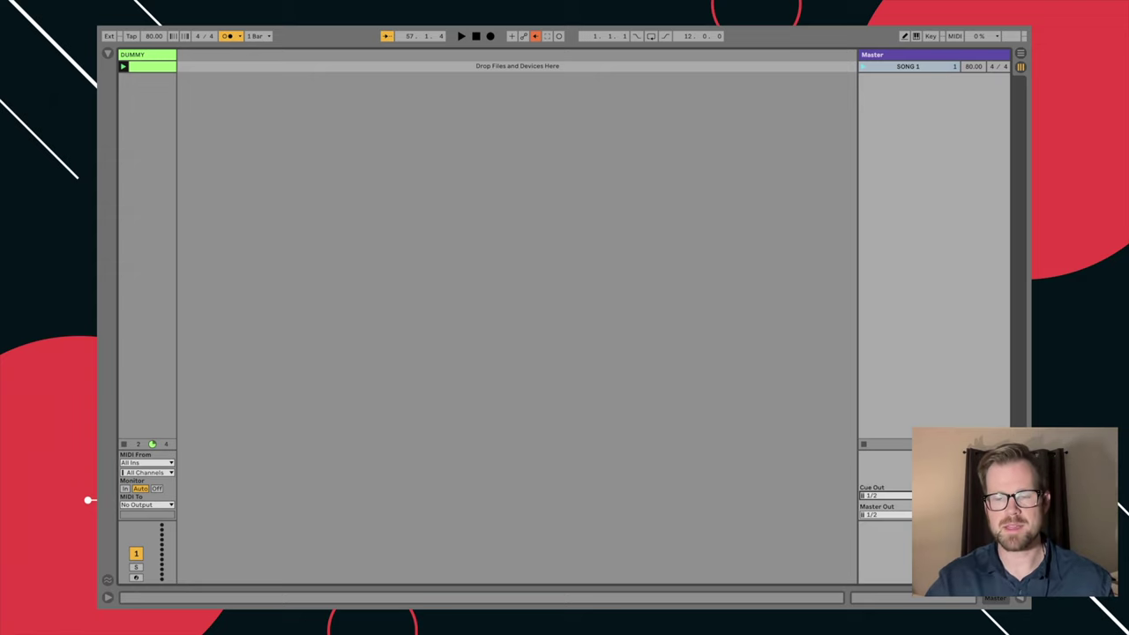
- Add a second scene based on SONG 1 directly below it and rename it SONG 2
left_click(908, 67)
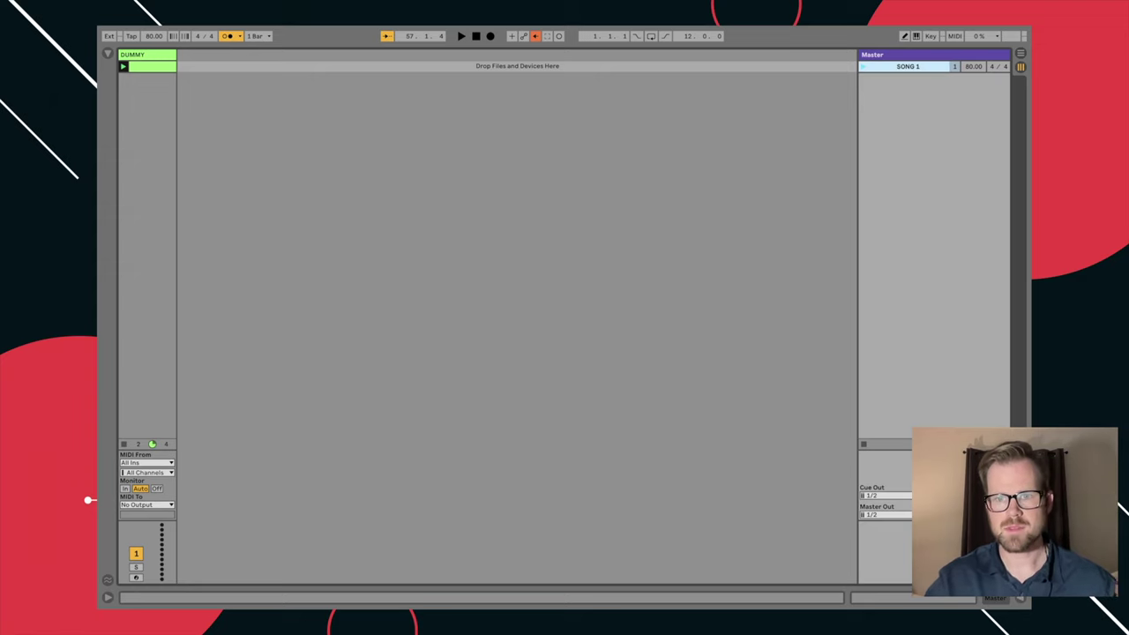
key("ctrl+d")
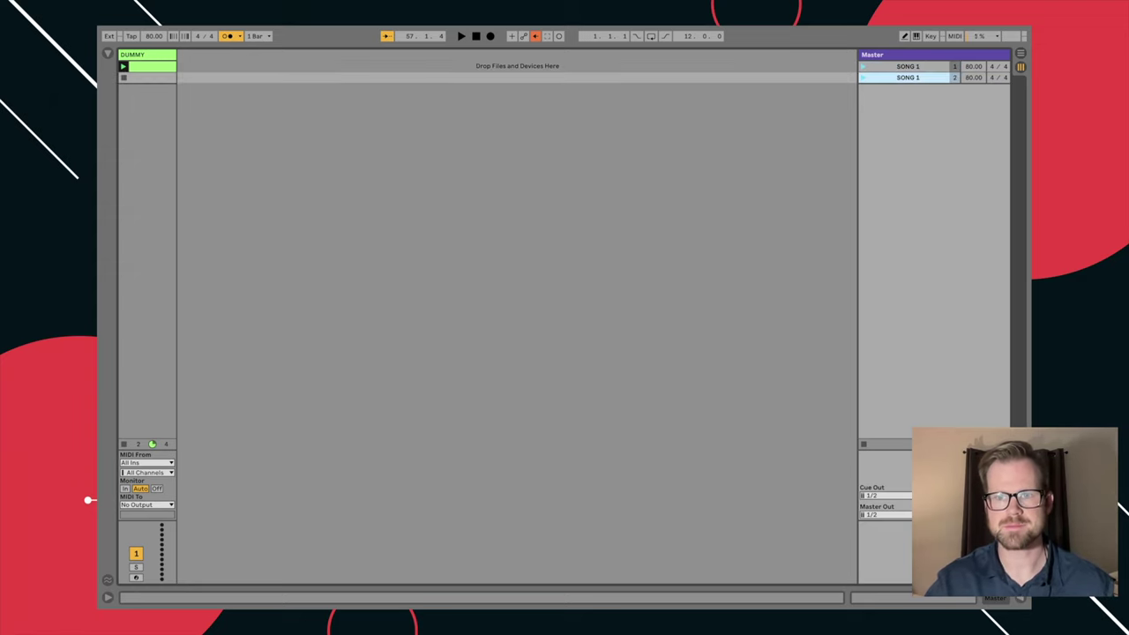
key("ctrl+r")
type("S")
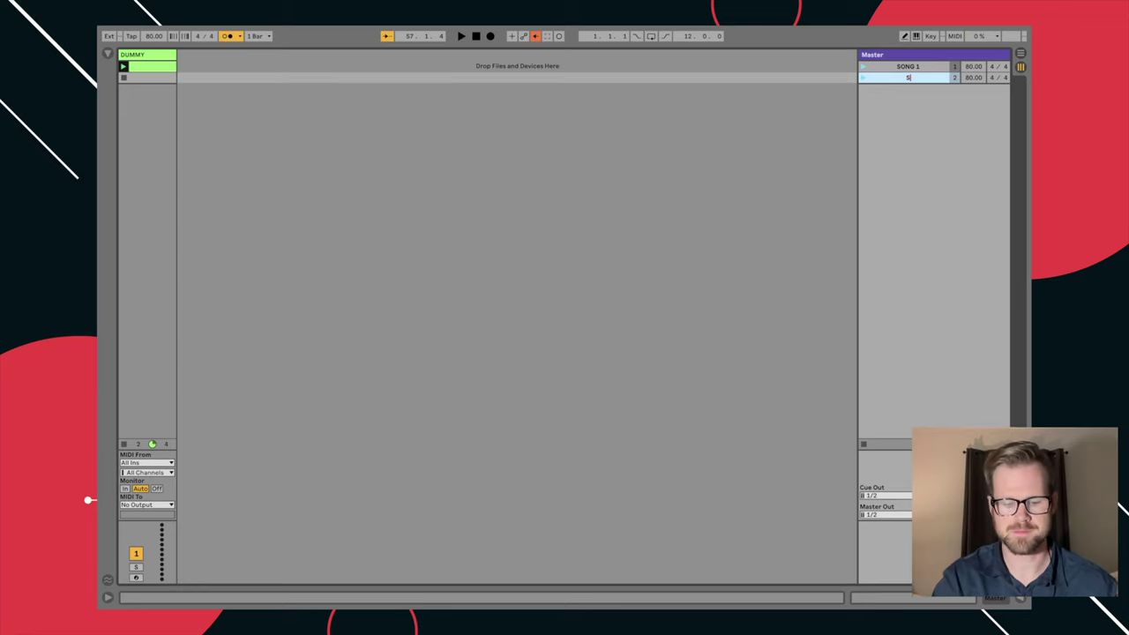
type("ONG 2")
key("Return")
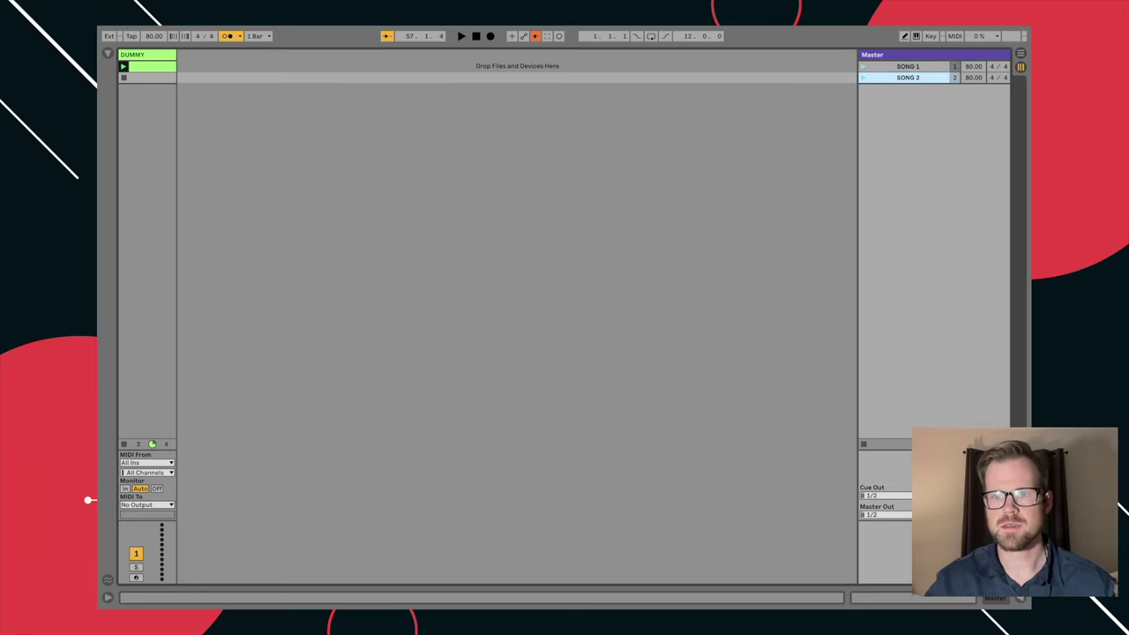
- Set the SONG 2 scene's tempo to 75 and duplicate the DUMMY clip into its slot
left_click(972, 78)
key("Delete")
type("75")
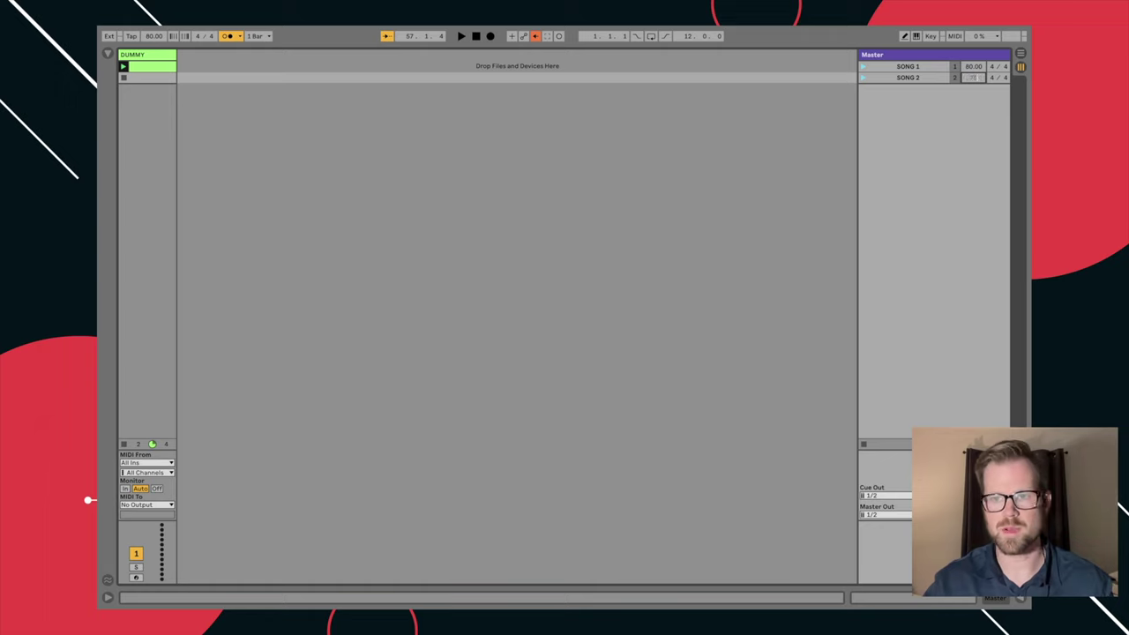
key("Return")
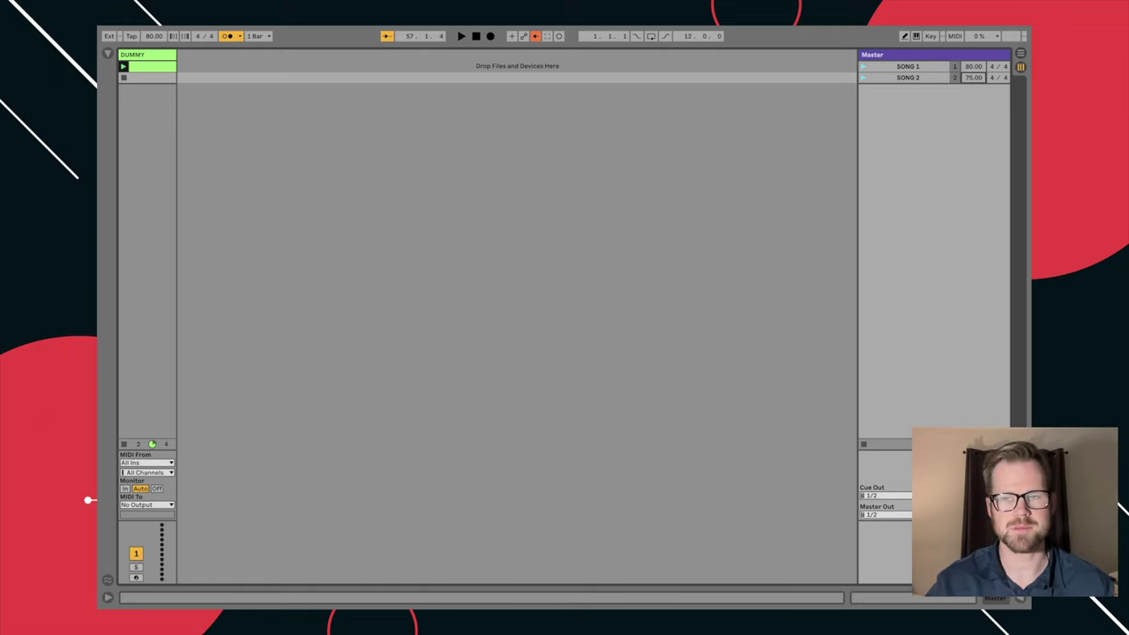
left_click(152, 66)
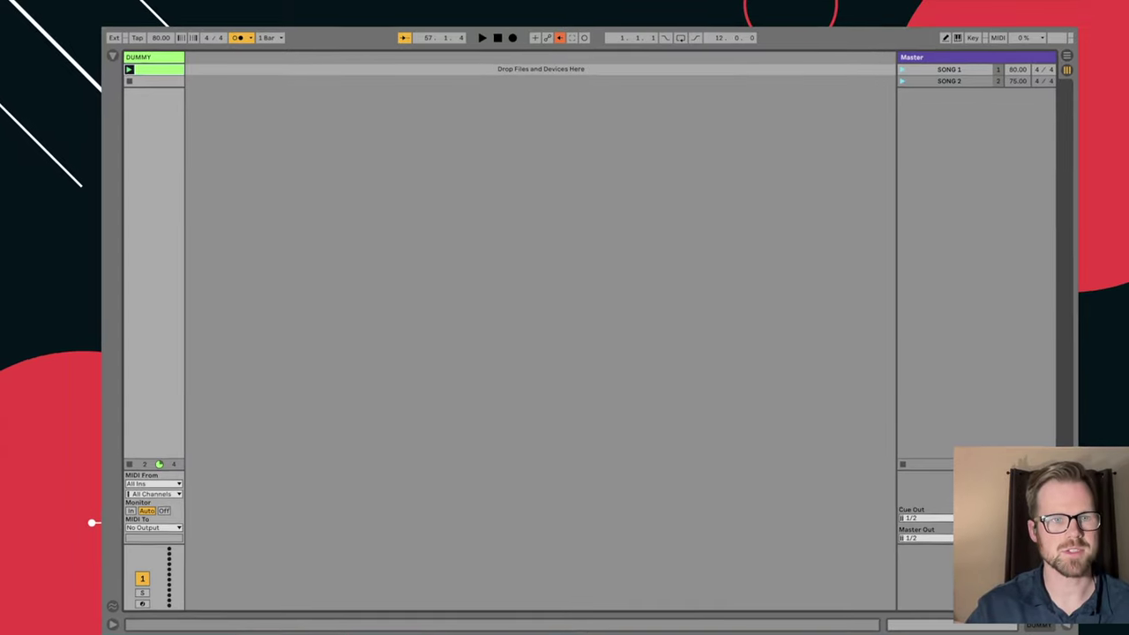
key("super+d")
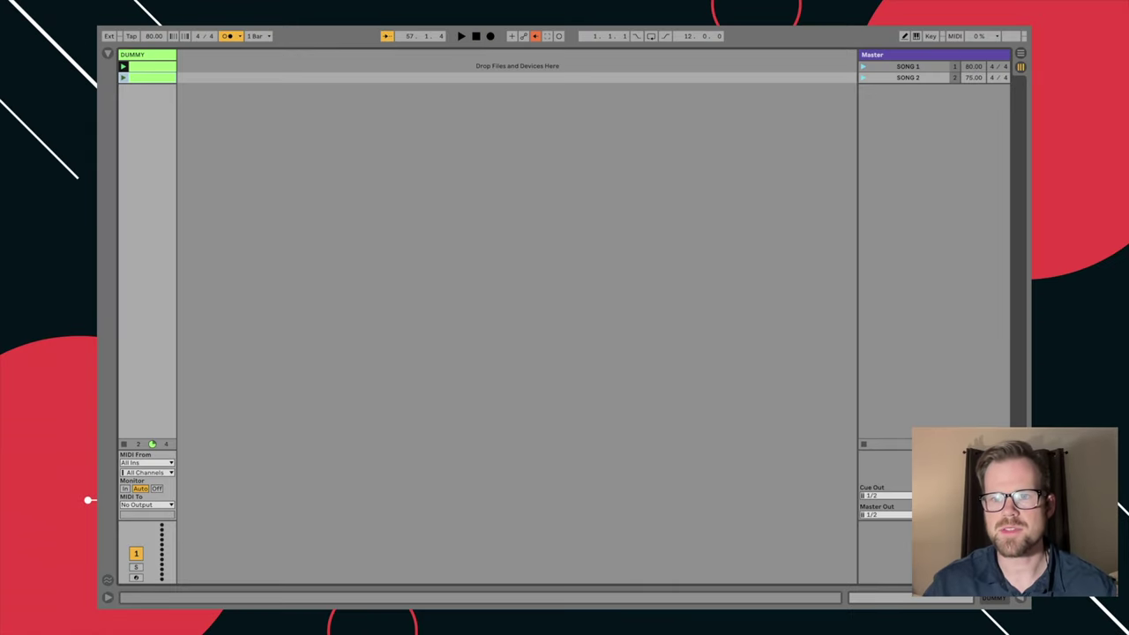
- Set the SONG 1 scene's time signature to 8/8 and play the scene to hear the metronome
left_click(907, 67)
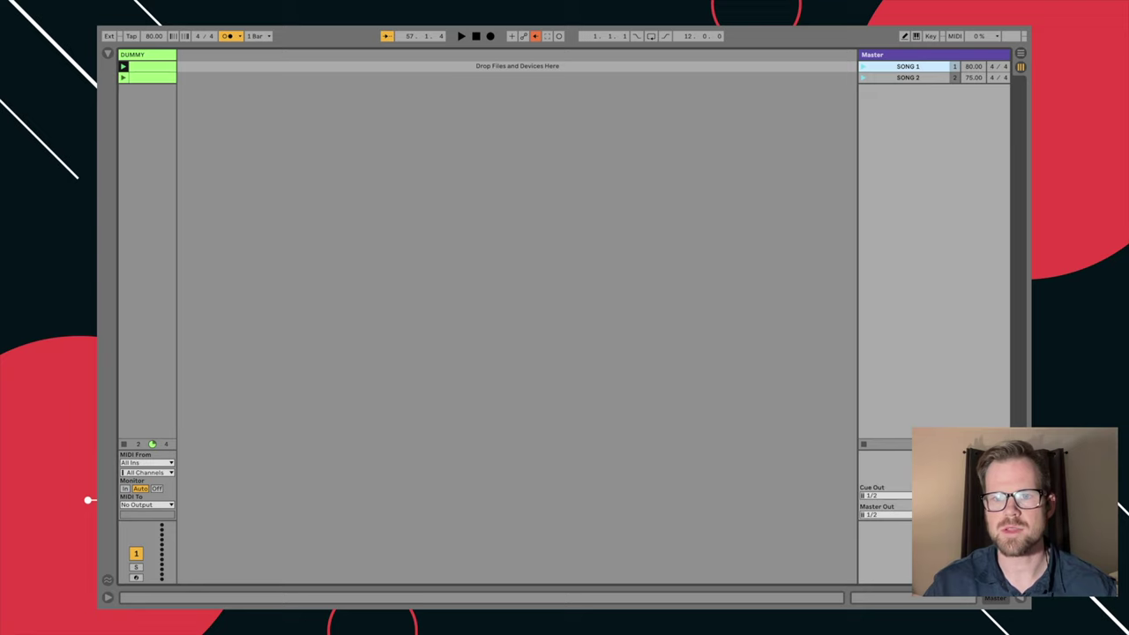
key("space")
key("space")
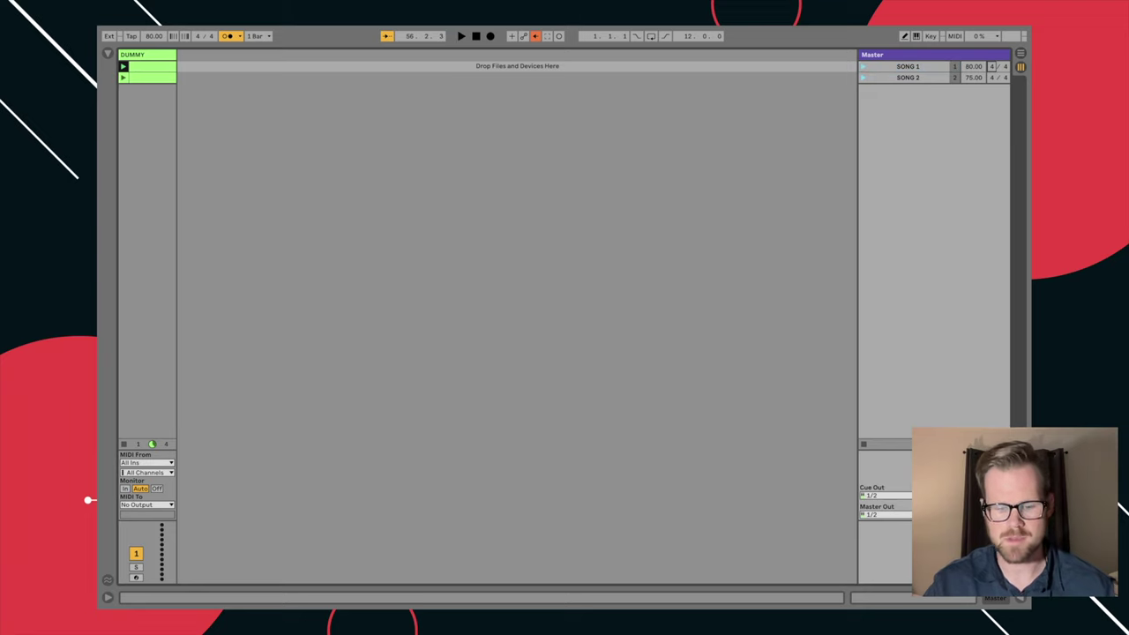
type("8/8")
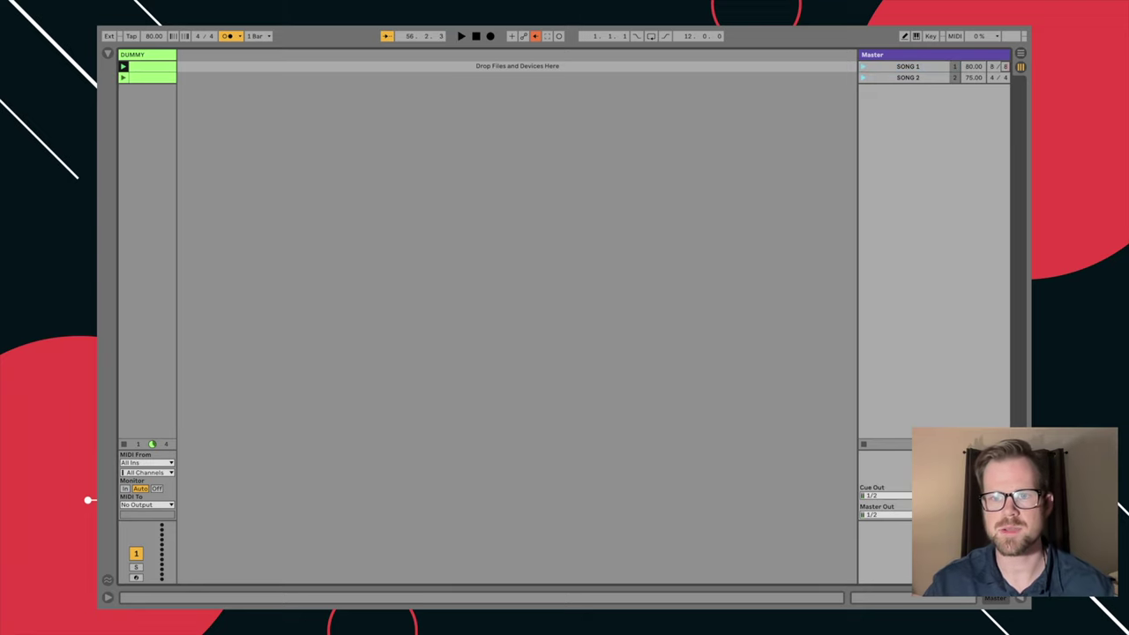
key("Return")
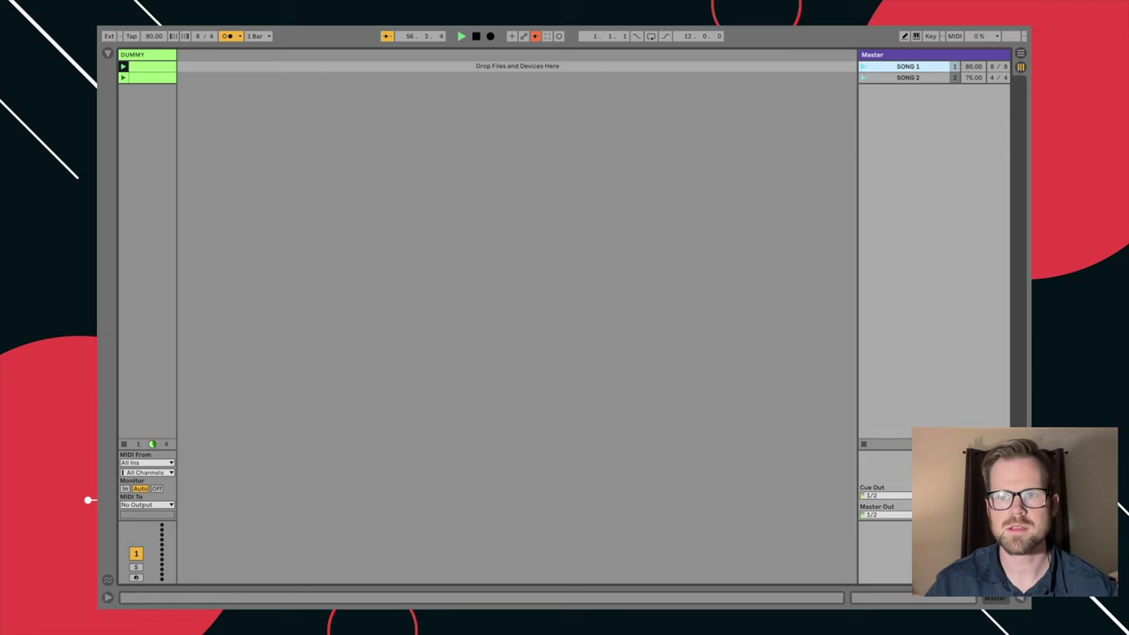
key("space")
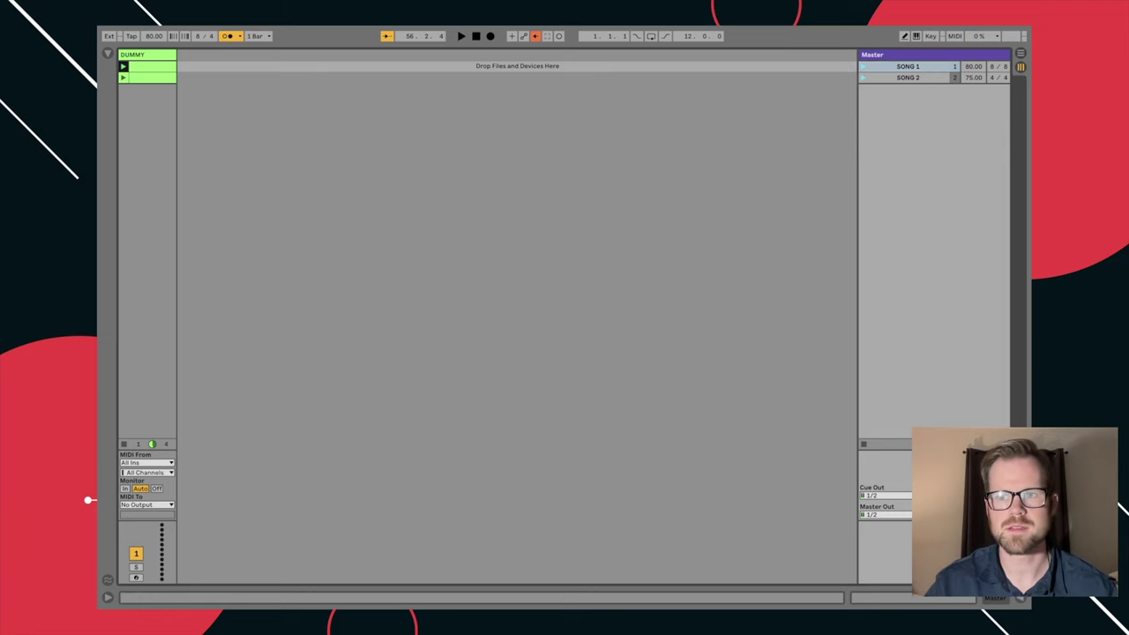
key("space")
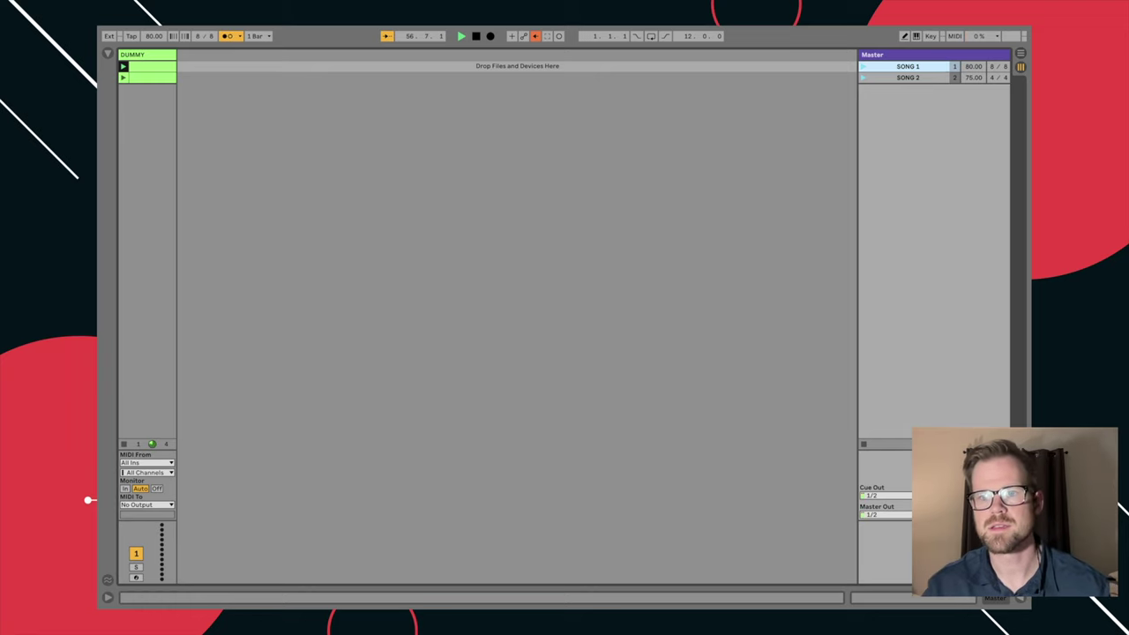
key("space")
- Set the SONG 2 scene's time signature to 1/4 and play the scene with the metronome
left_click(992, 78)
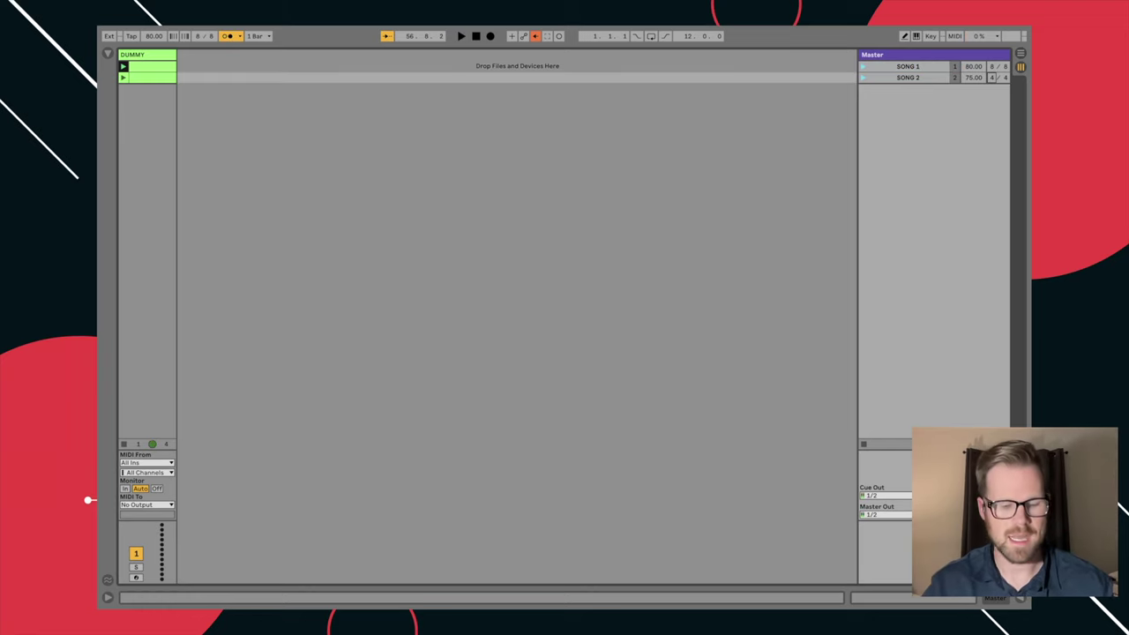
left_click(907, 78)
key("space")
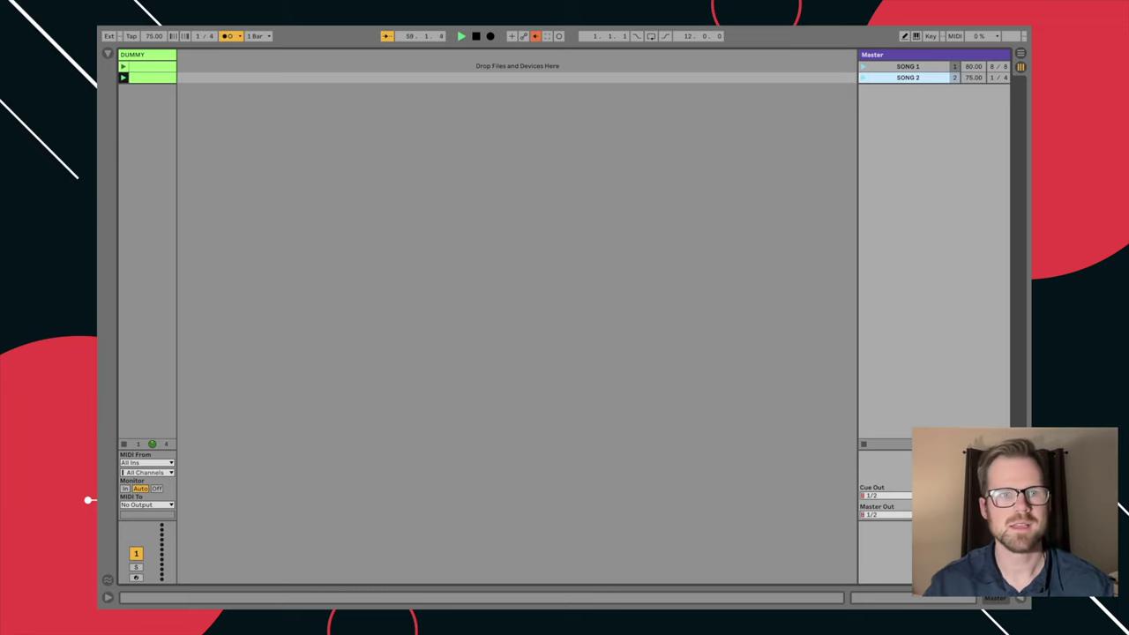
key("space")
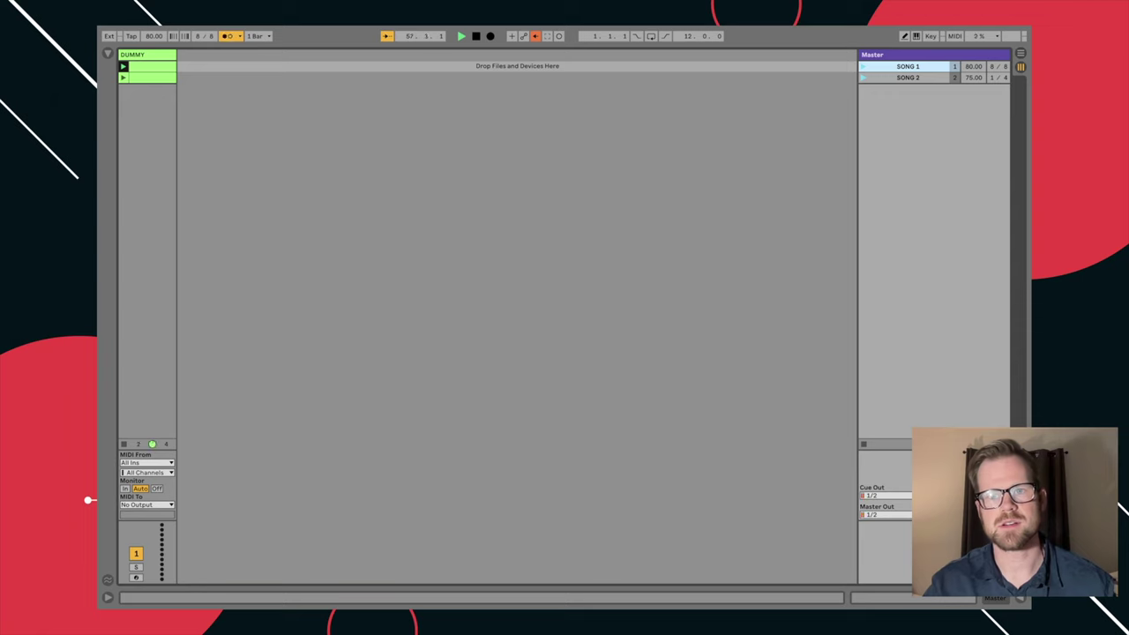
- Set the global launch quantization to None and play the SONG 1 and SONG 2 scenes in turn
left_click(864, 78)
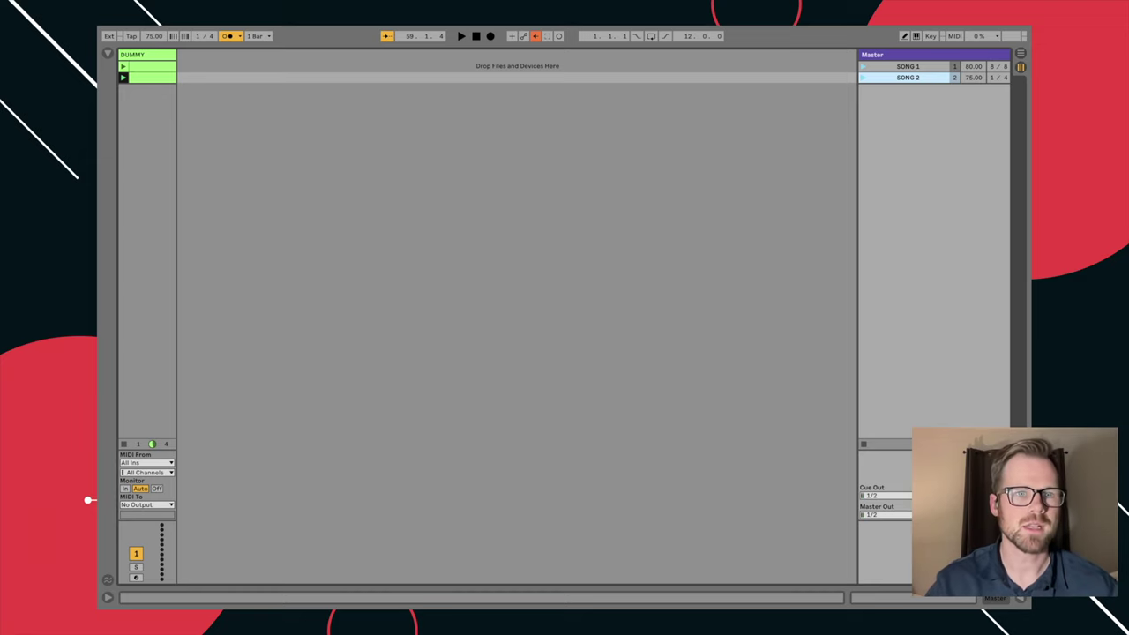
key("super+0")
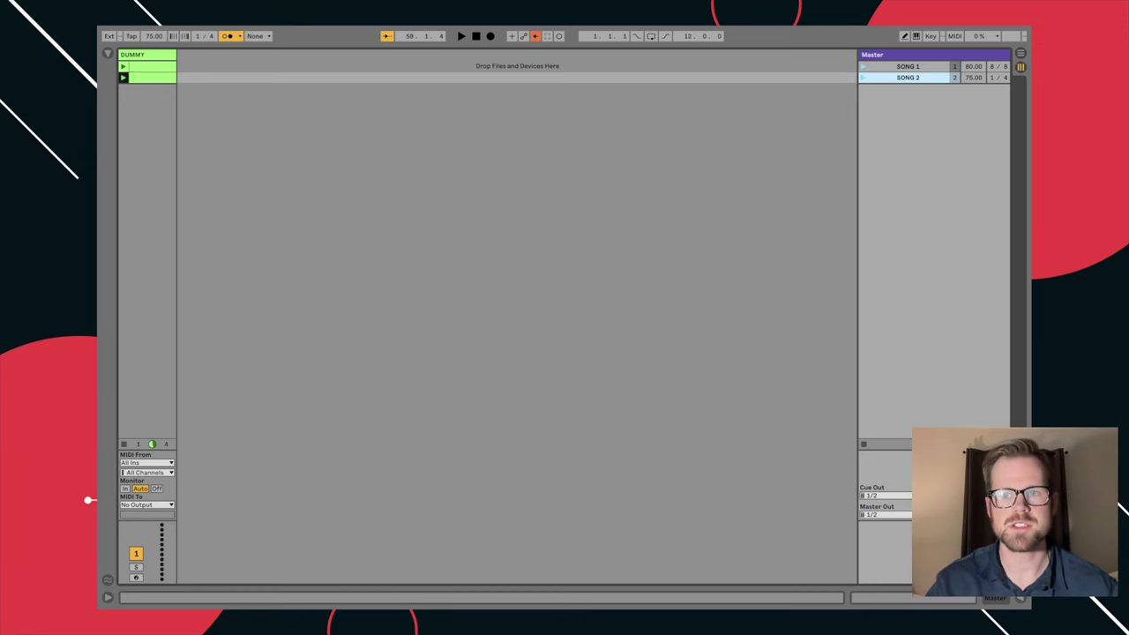
key("Up")
key("Return")
key("Down")
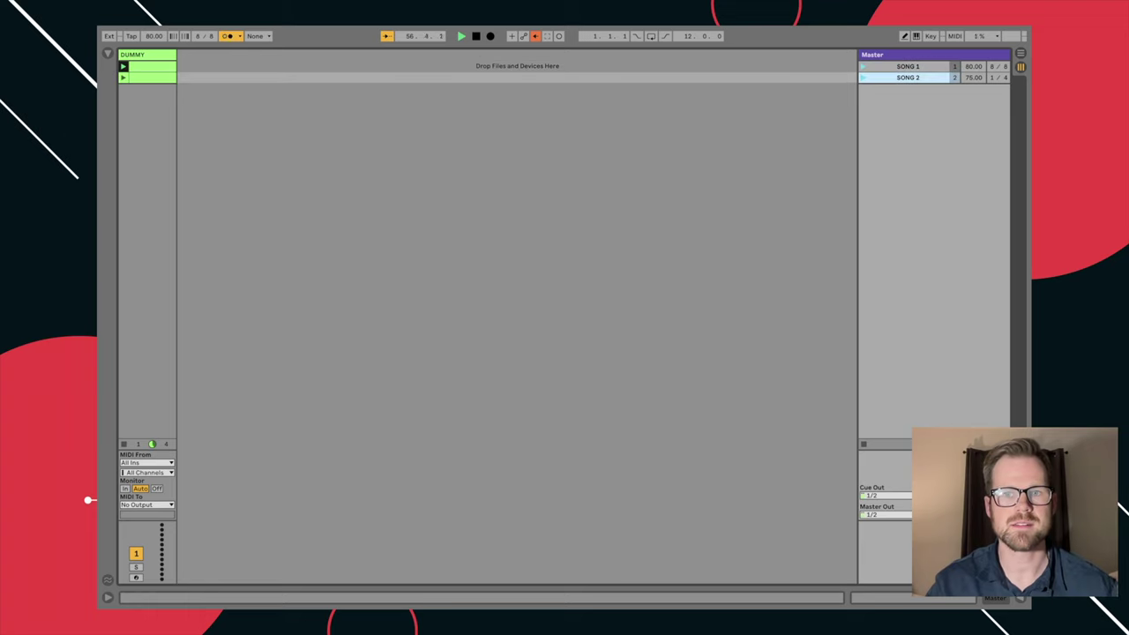
key("Return")
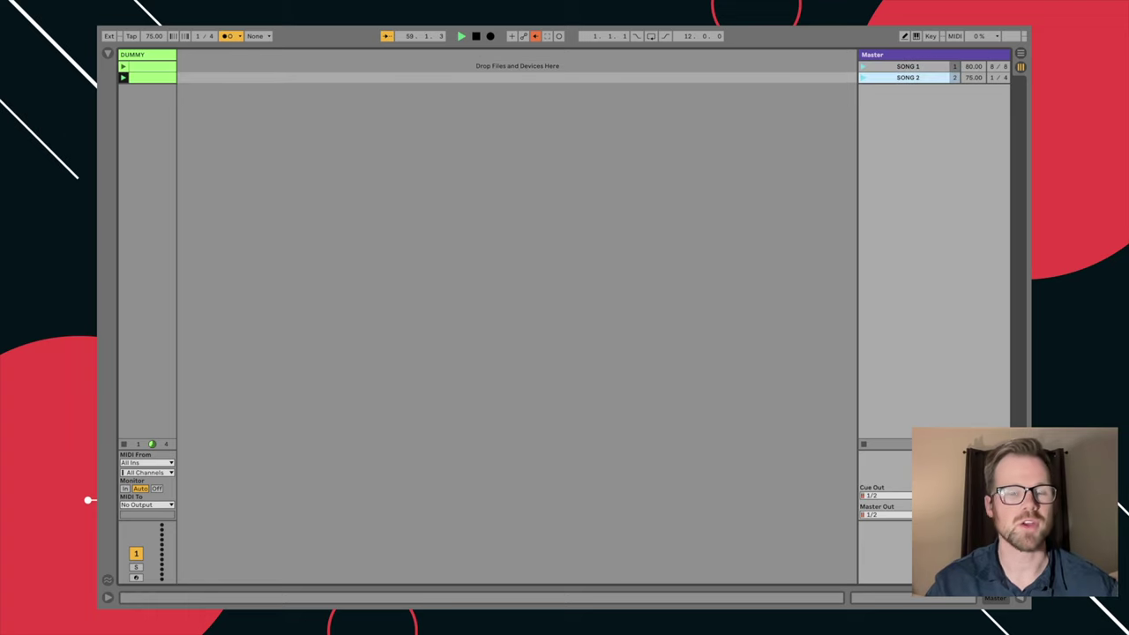
key("space")
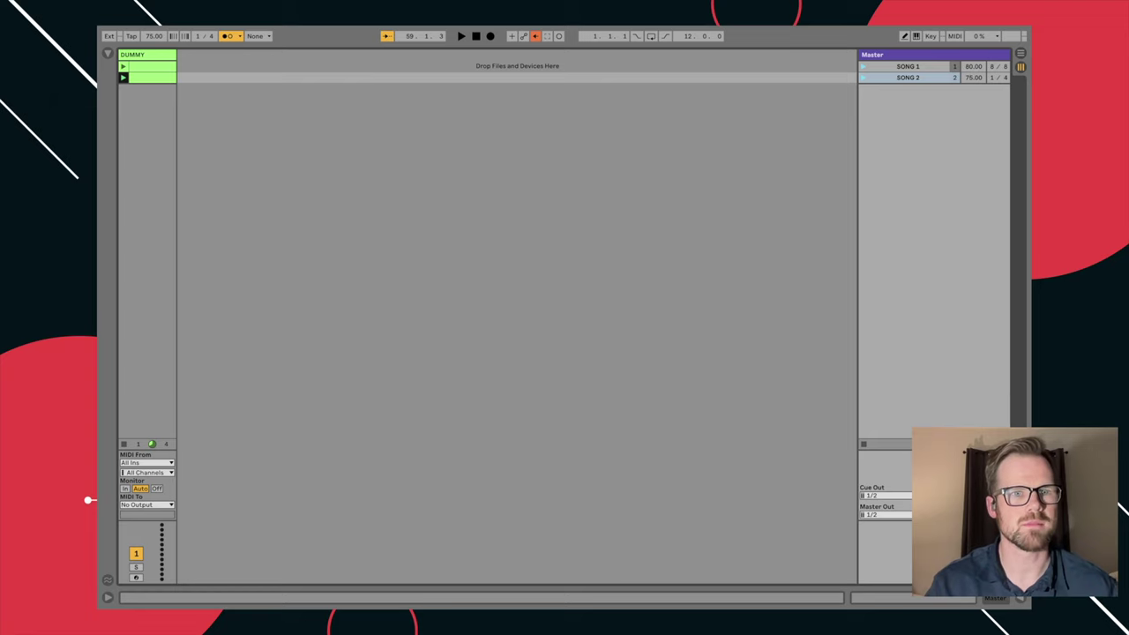
- Add a MIDI track named CLICK and route its MIDI output to the IAC driver on channel 1
key("ctrl+shift+t")
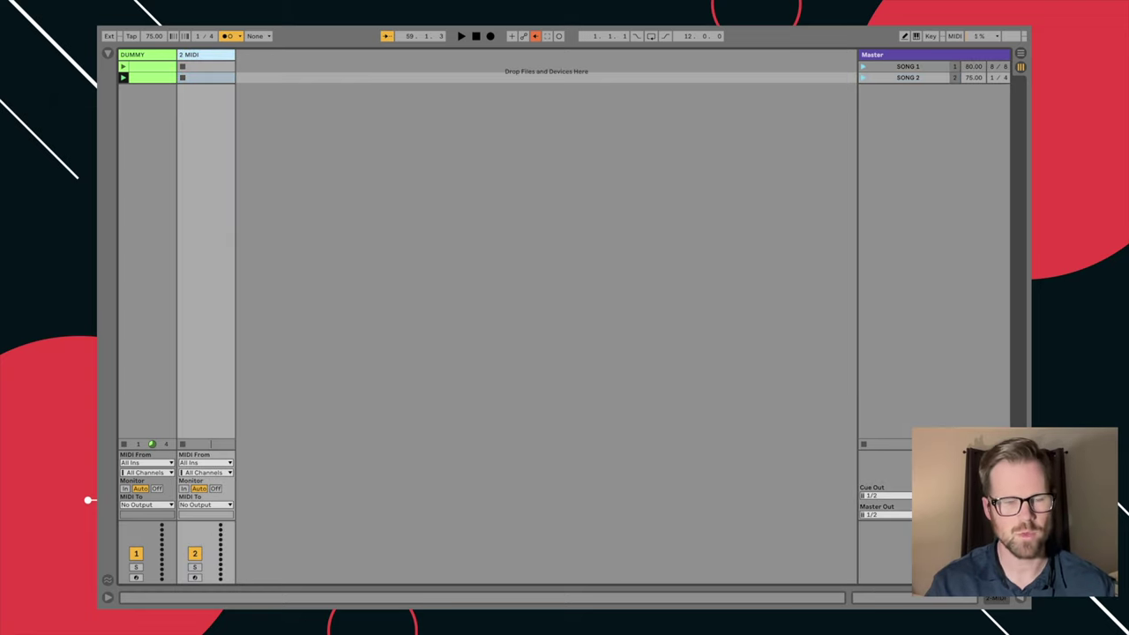
key("ctrl+r")
type("CLICK")
key("Return")
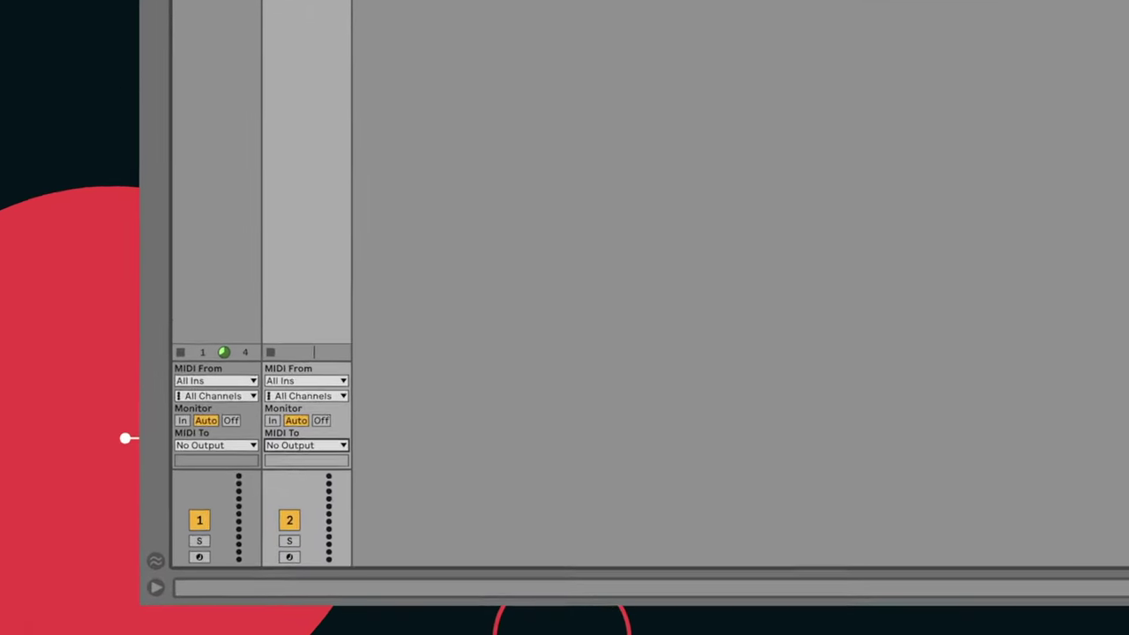
left_click(346, 424)
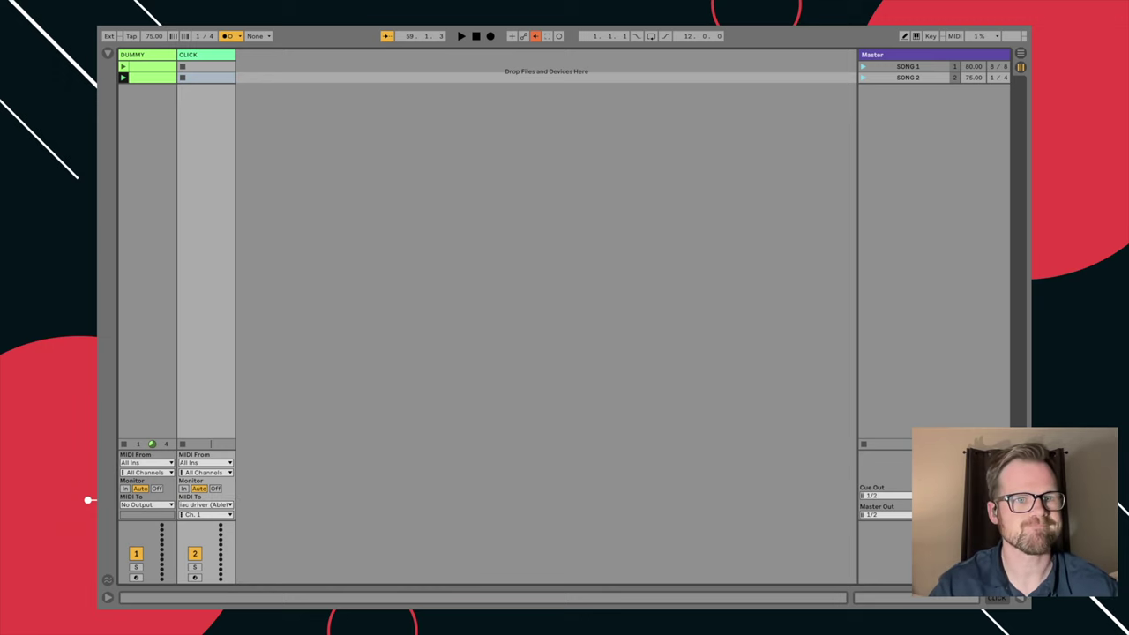
- Create an empty MIDI clip in the CLICK track's SONG 1 slot and show its MIDI Ctrl envelope for controller 119
key("Up")
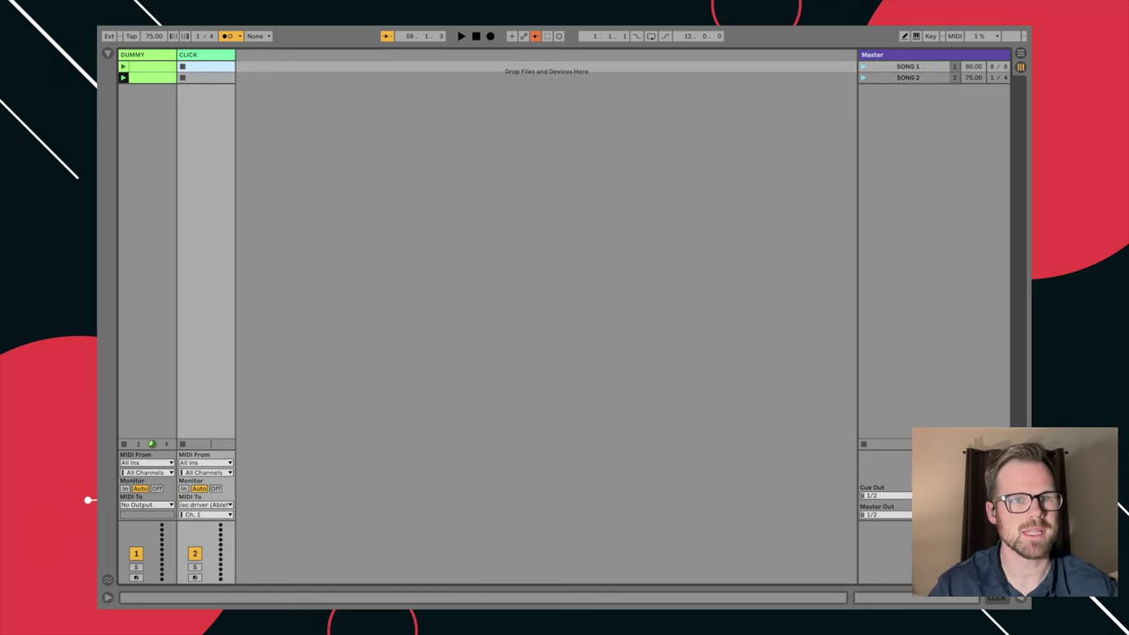
key("shift+super+m")
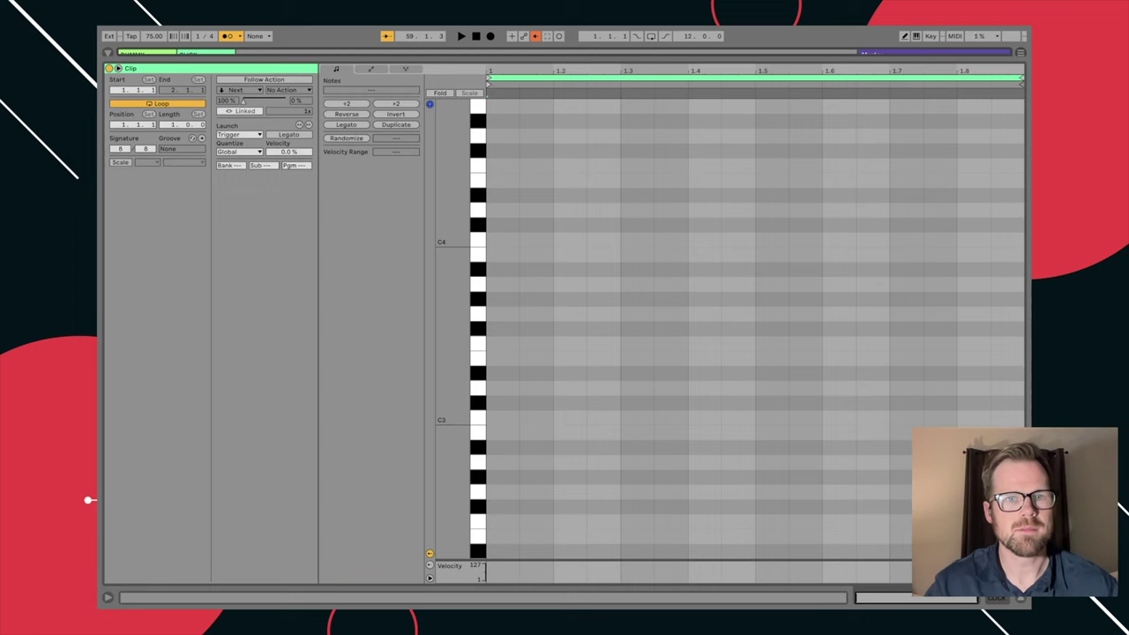
key("alt+Tab")
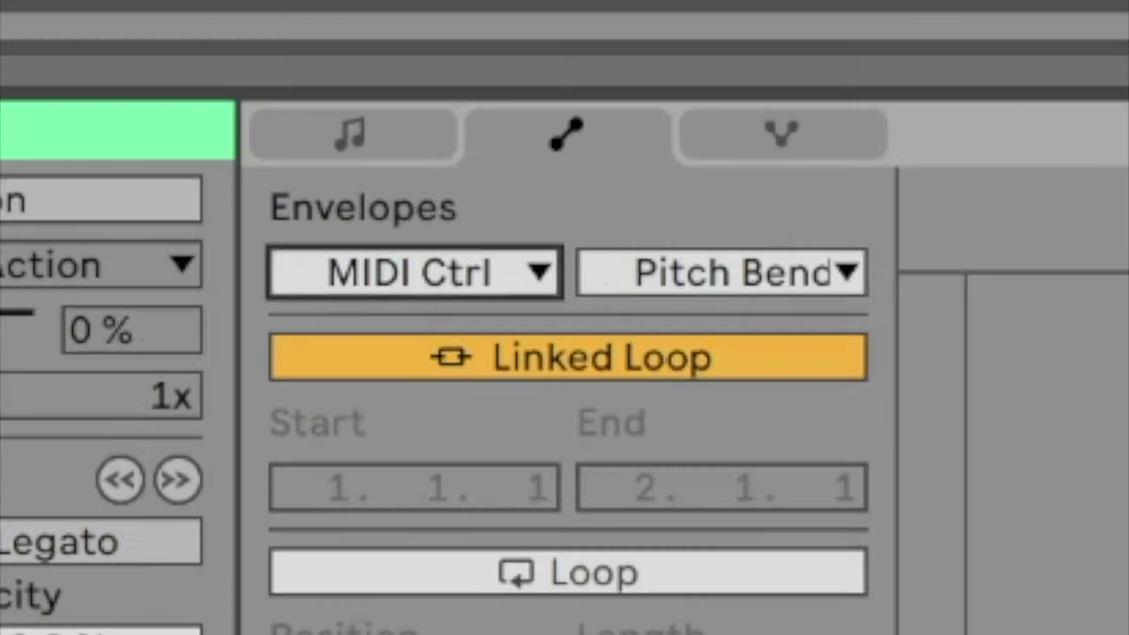
key("Tab")
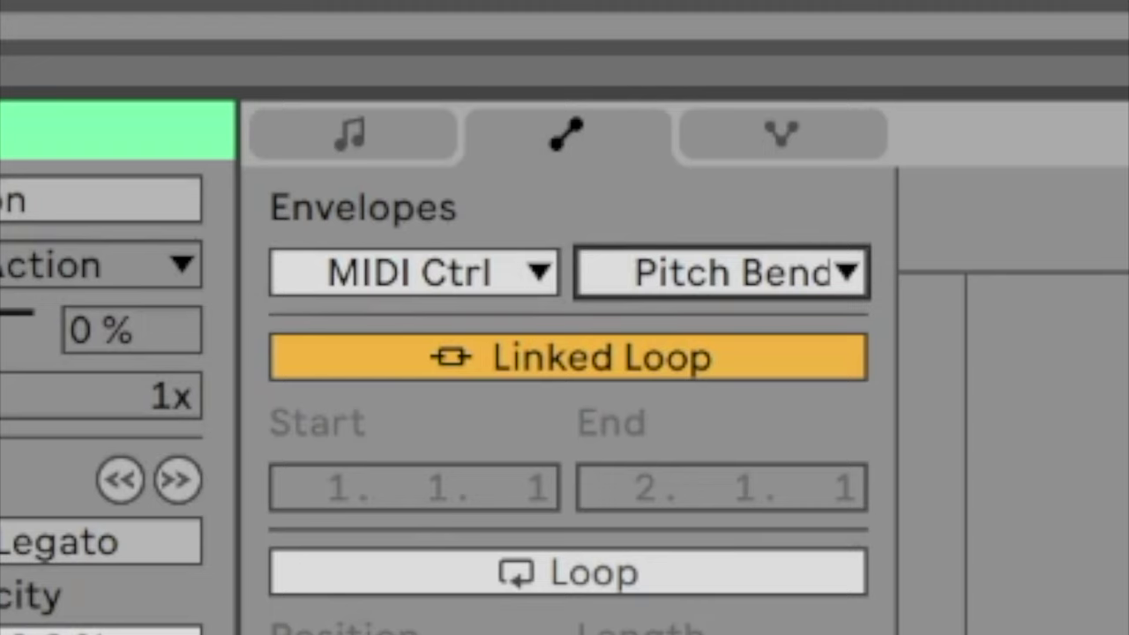
key("End")
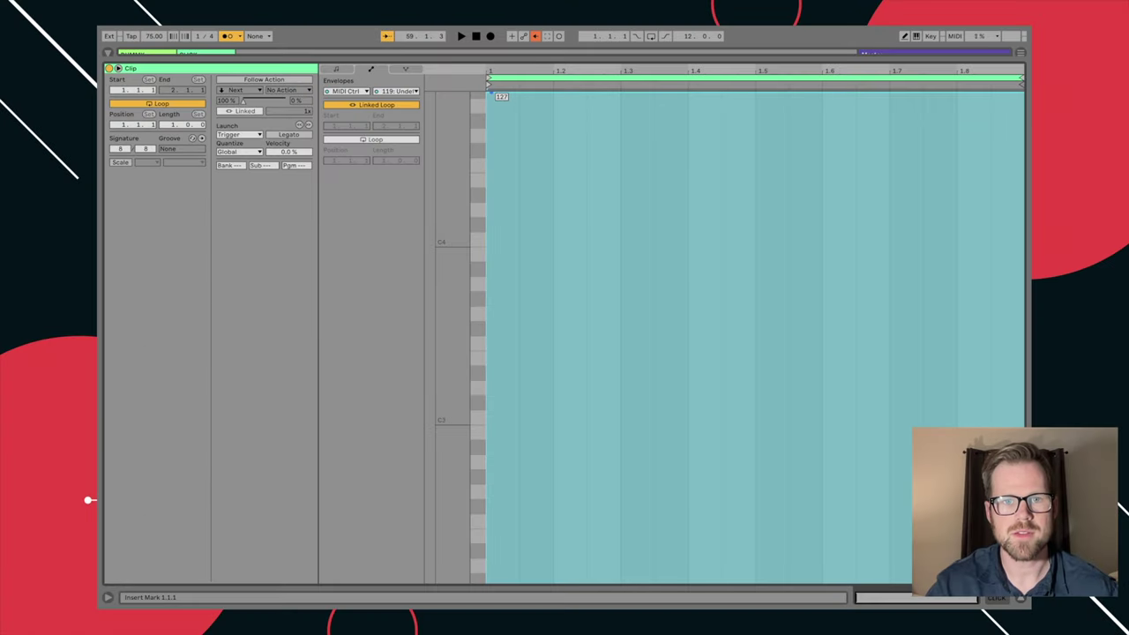
- Shape the CC 119 envelope to rise steeply from the minimum at 1.1.1 to 127 just after the clip start
left_click_drag(490, 92, 621, 582)
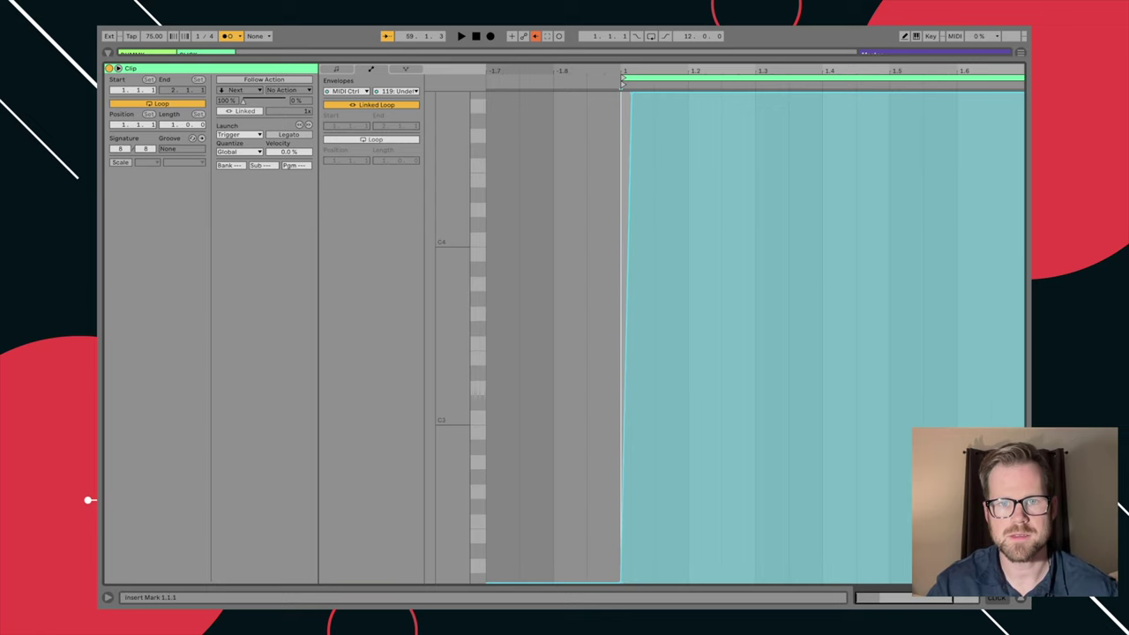
left_click_drag(640, 70, 640, 136)
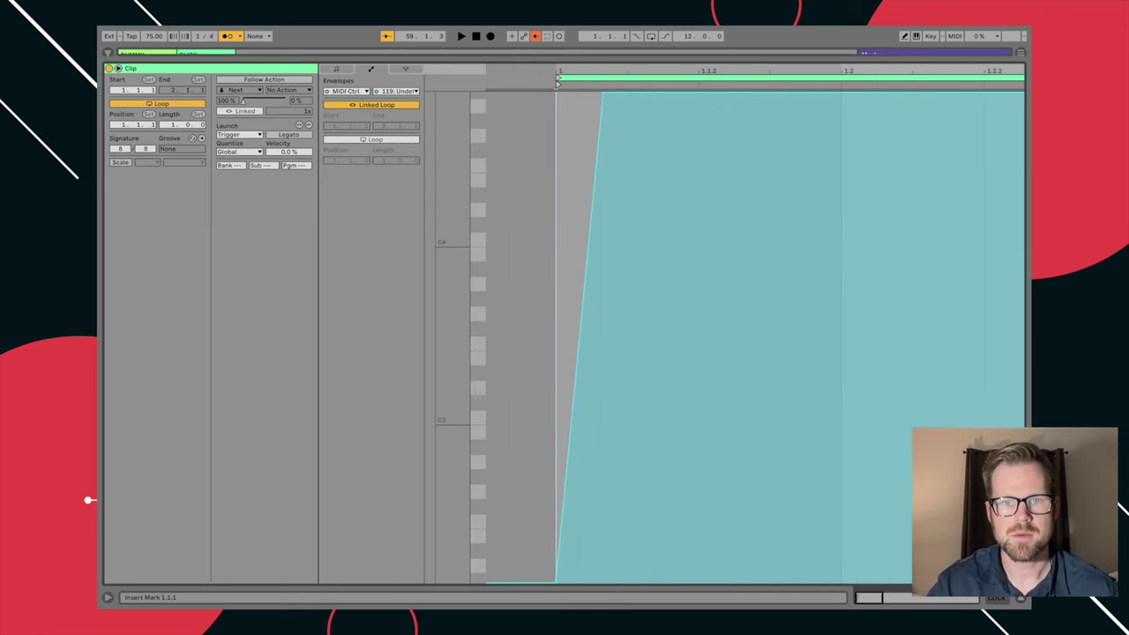
mouse_move(602, 92)
left_mouse_down()
mouse_move(556, 92)
mouse_move(602, 91)
left_mouse_up()
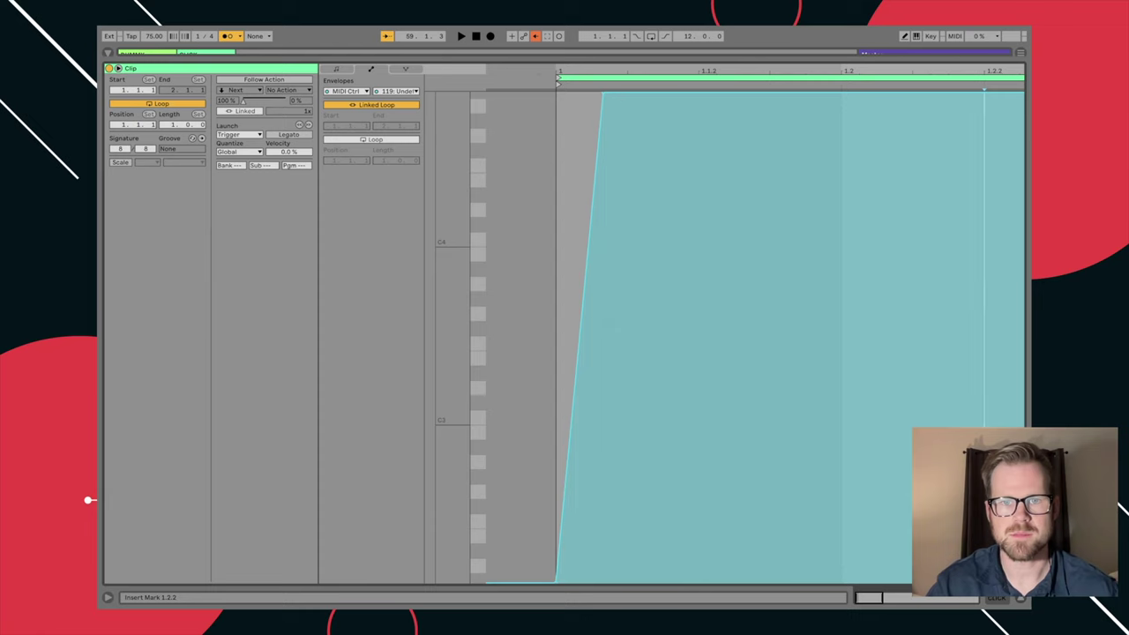
left_click_drag(602, 91, 562, 93)
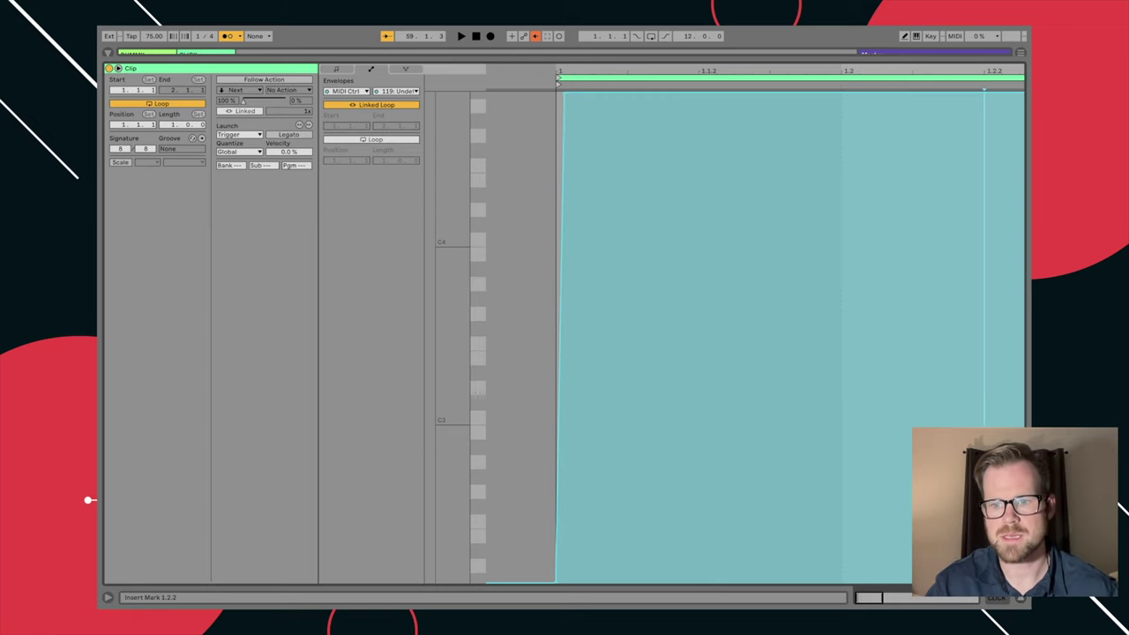
left_click(1020, 597)
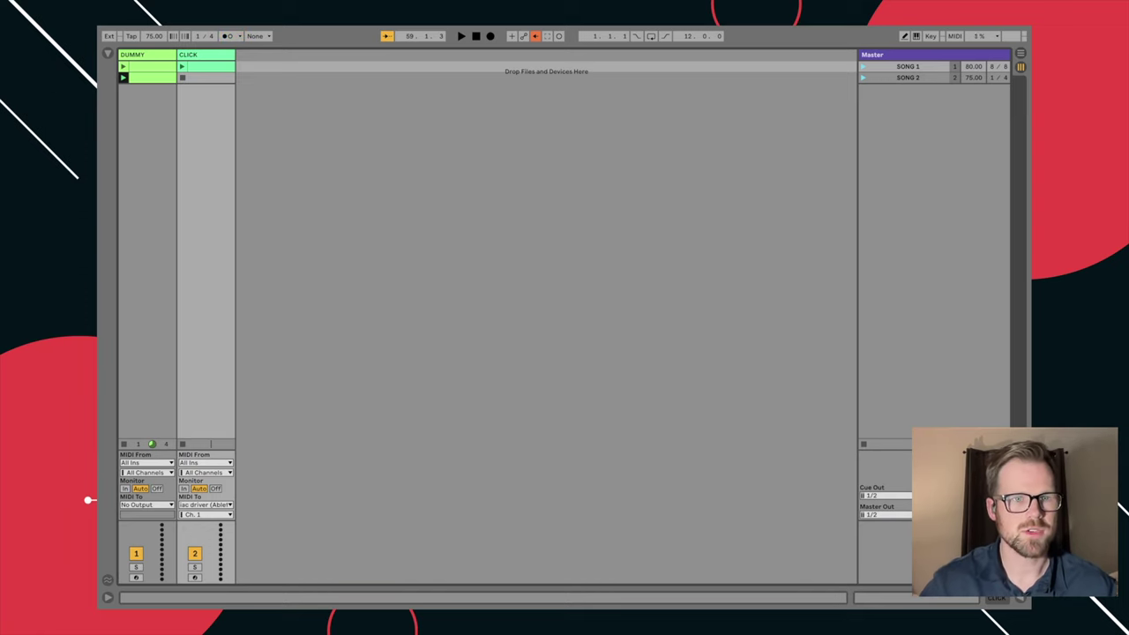
- Play the CLICK clip and MIDI-map the metronome switch to its CC 119 message on channel 1
left_click(182, 67)
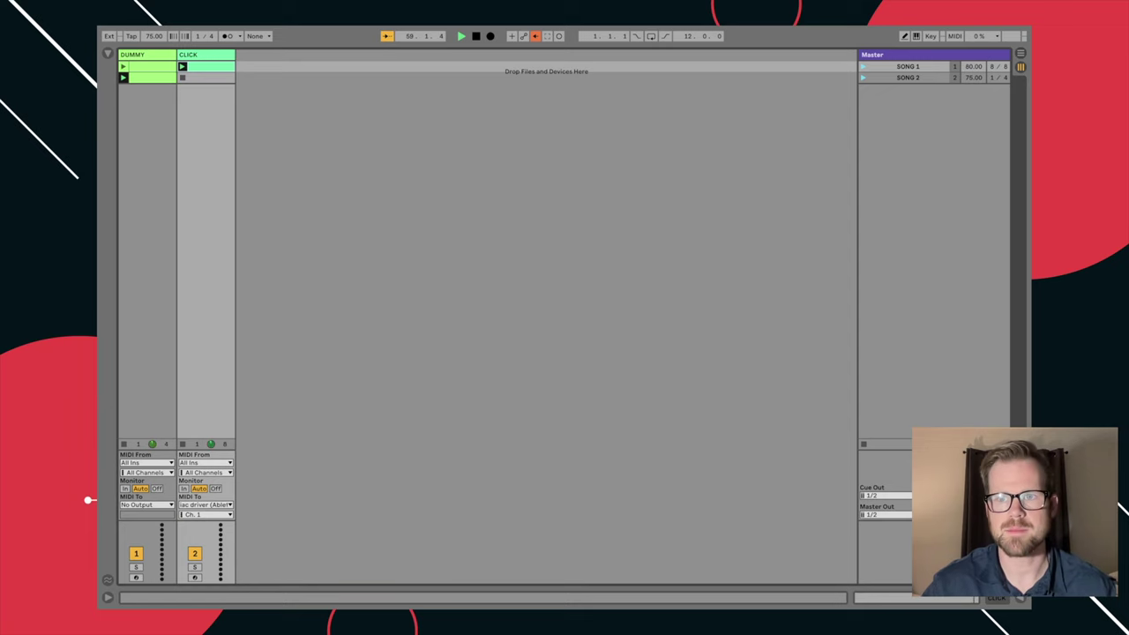
key("super+m")
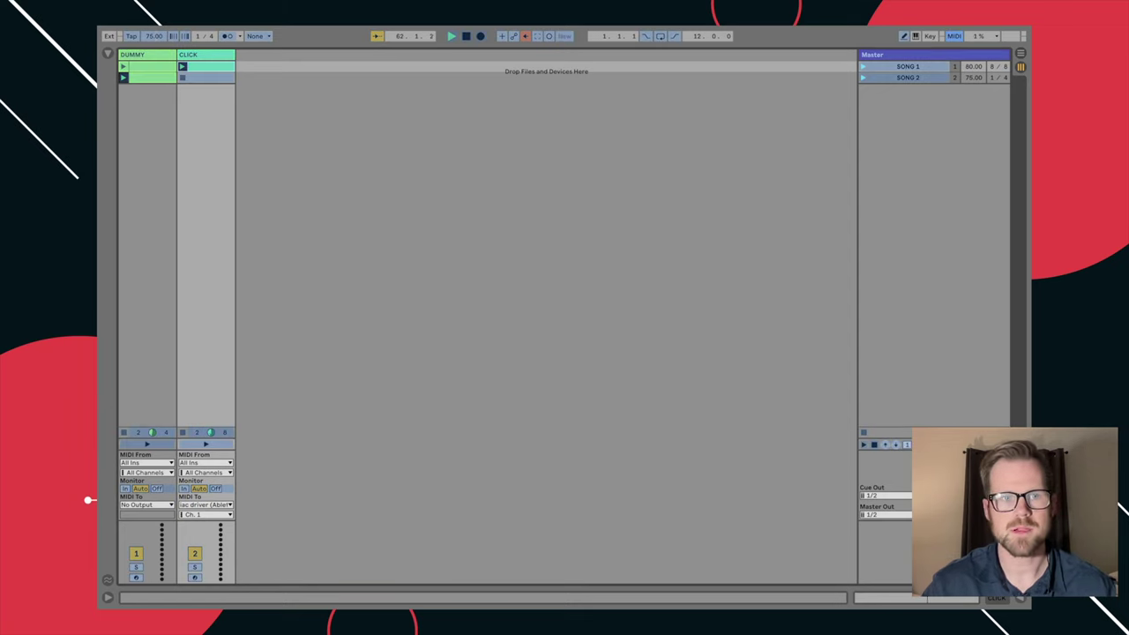
left_click(227, 36)
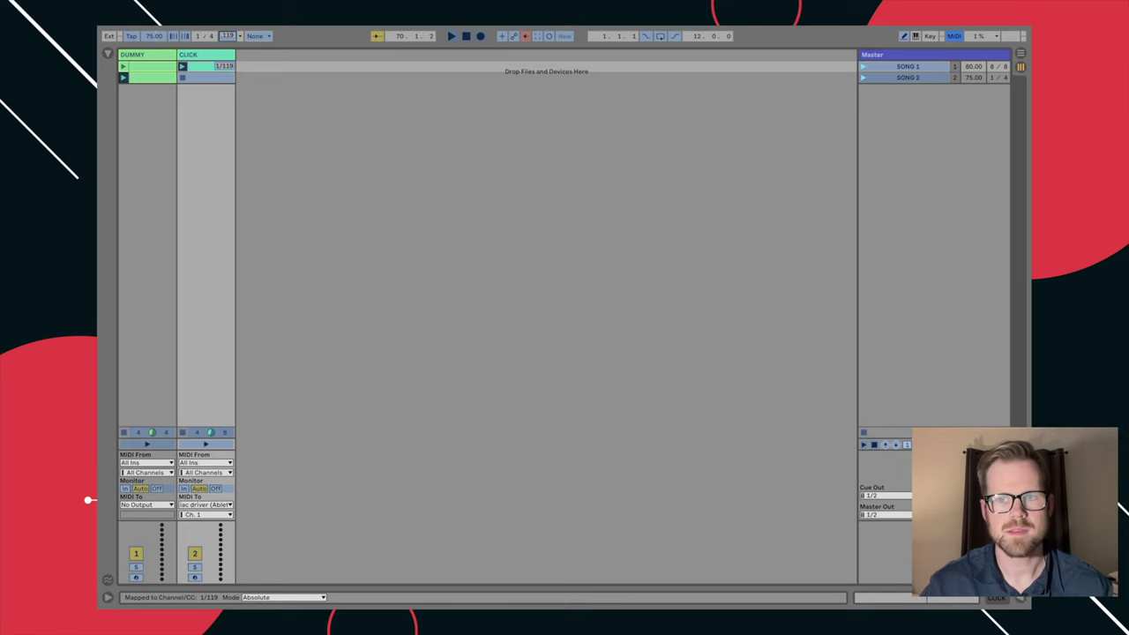
- Delete the unwanted CC 119 mapping of the CLICK track's Slot 1 and leave MIDI mapping mode
key("super+alt+b")
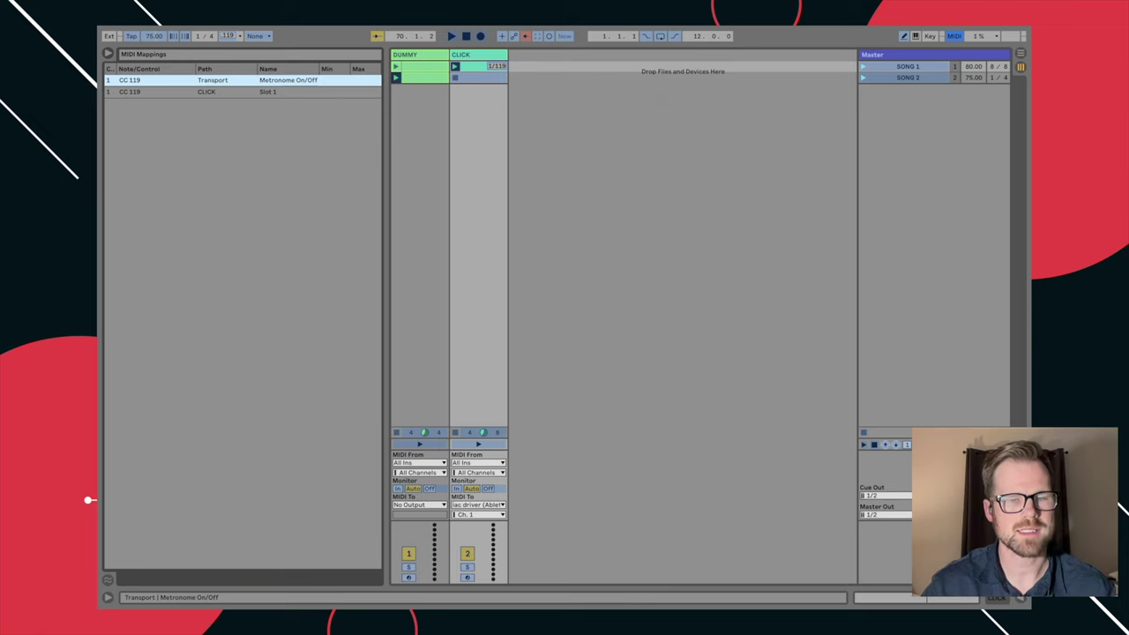
key("Down")
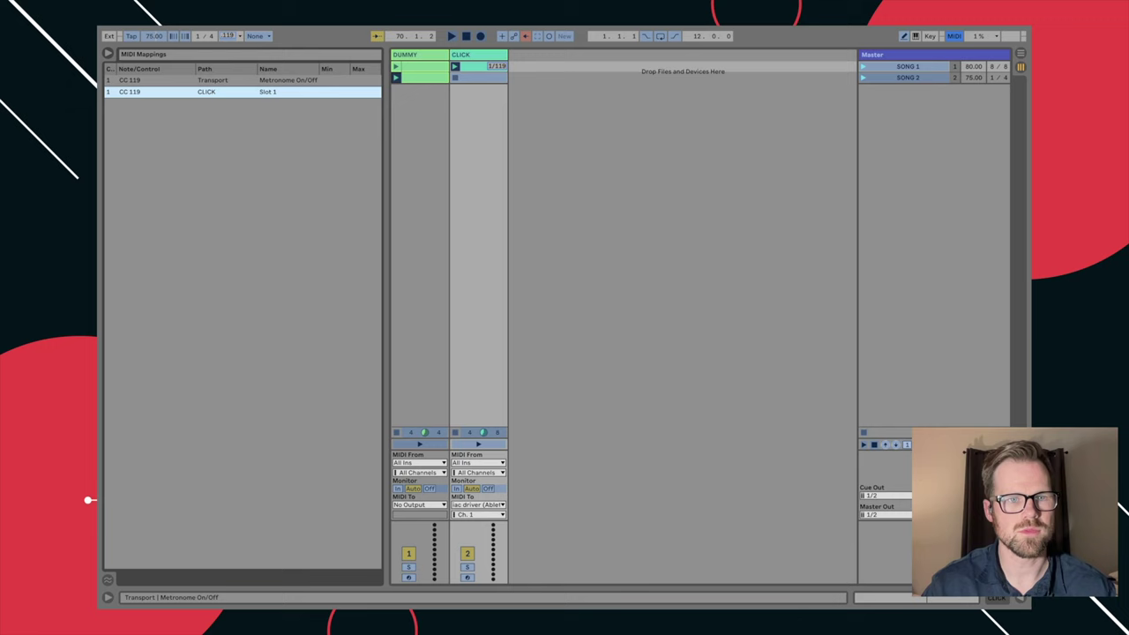
key("Delete")
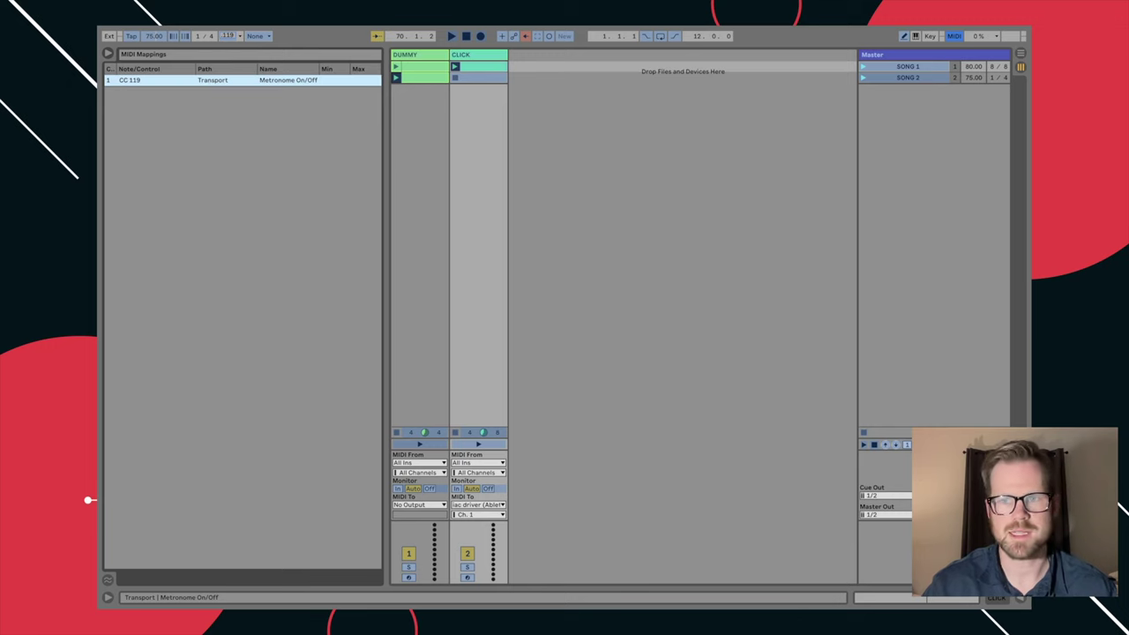
key("super+m")
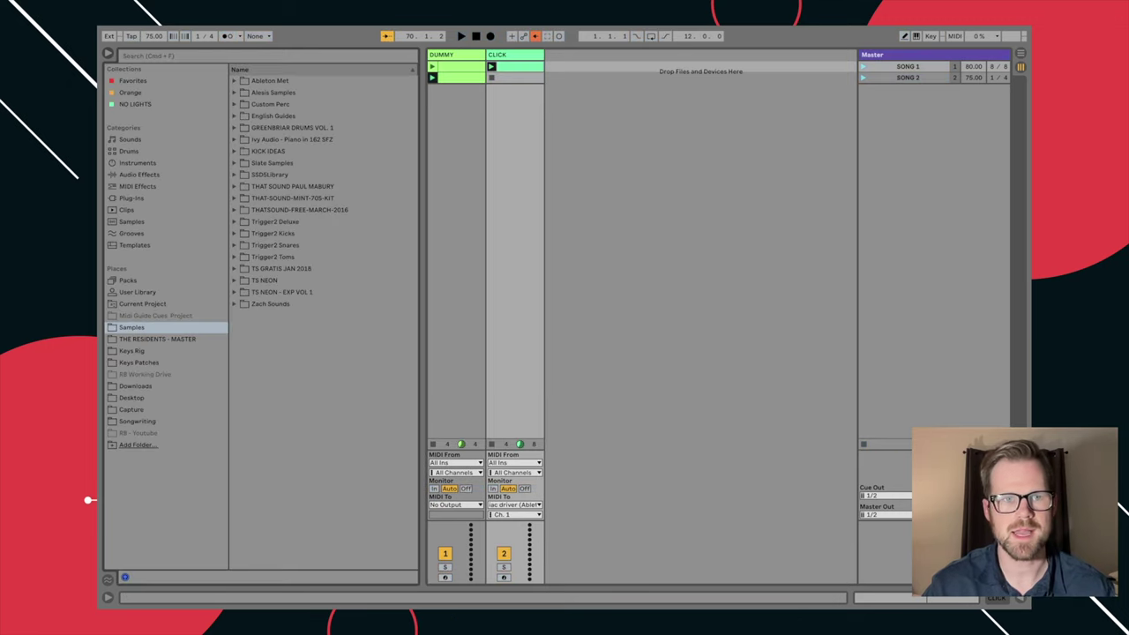
key("super+alt+b")
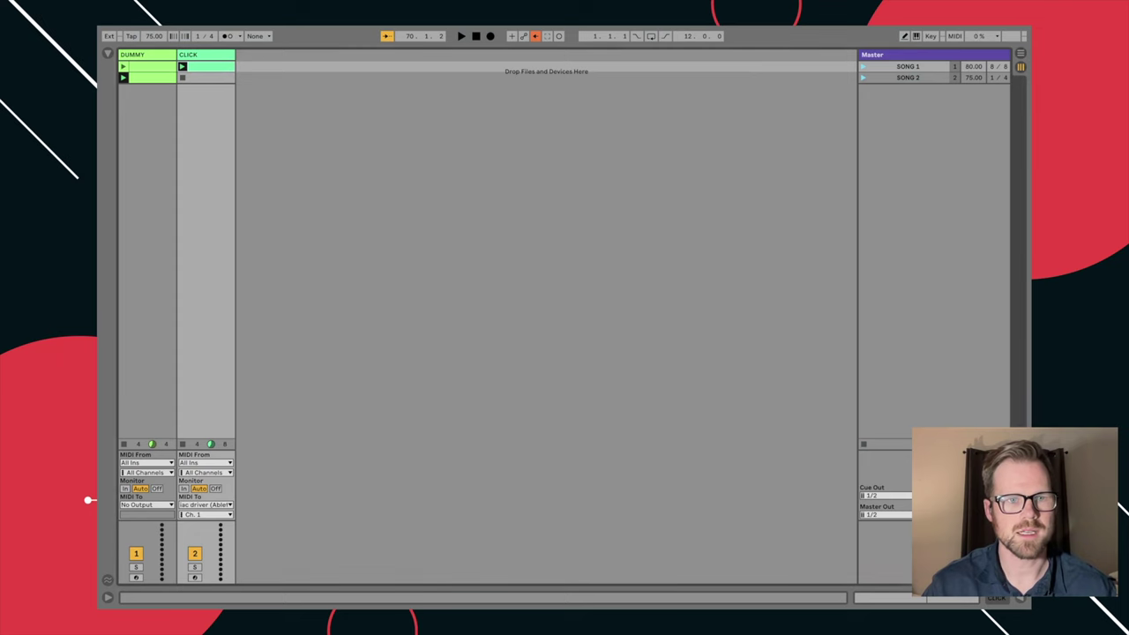
- Turn off looping for the CLICK track's clip in the SONG 1 scene
key("super+alt+l")
key("super+l")
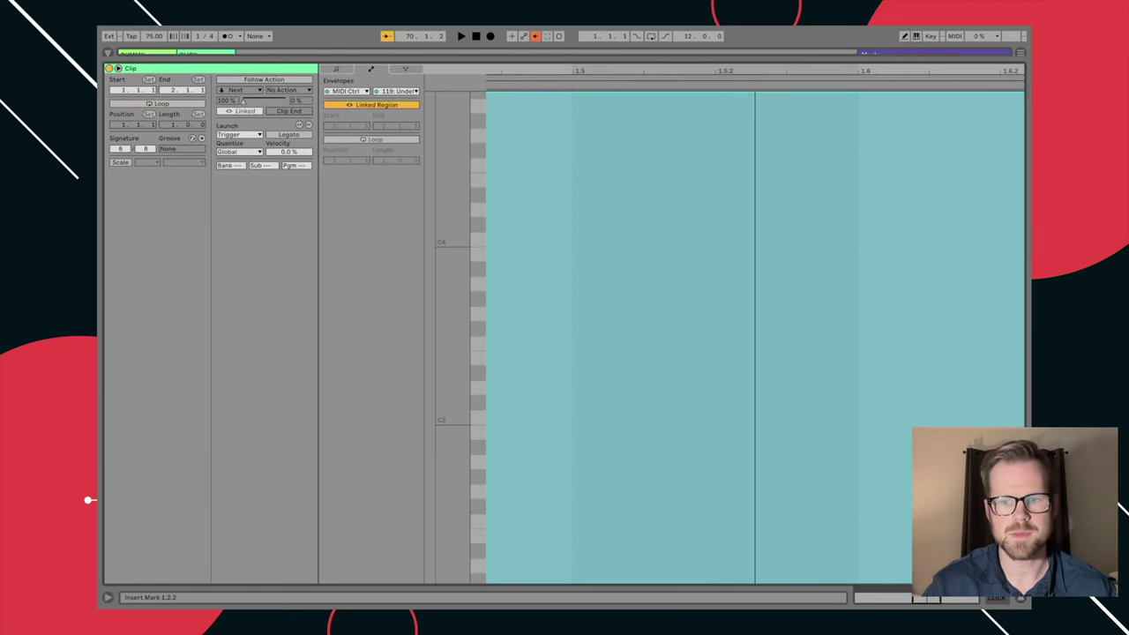
key("super+alt+l")
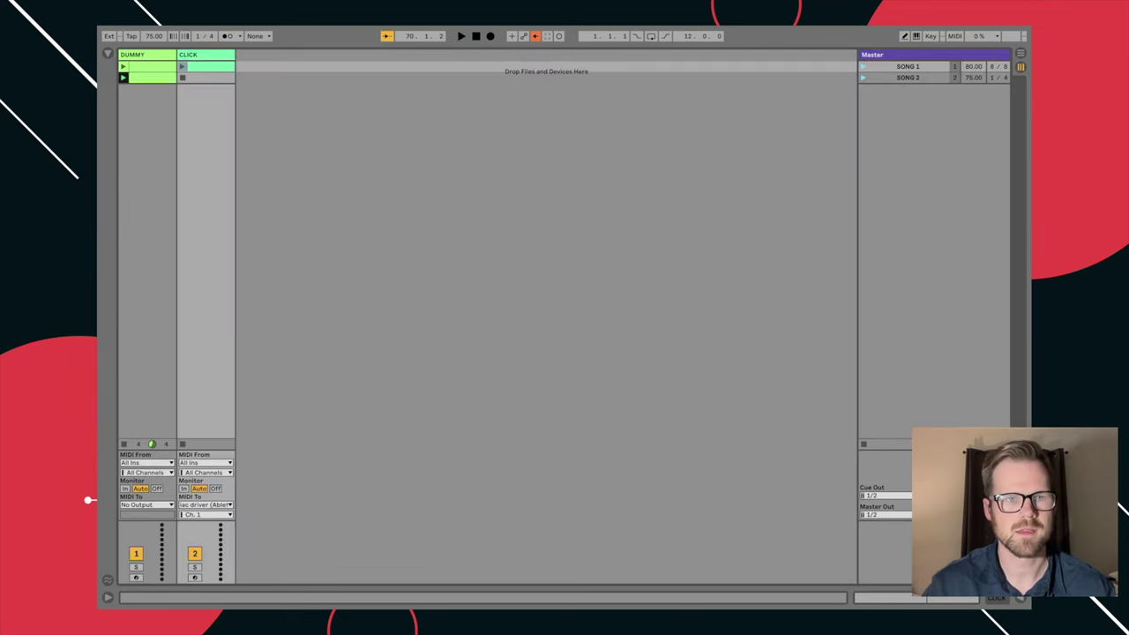
- Rename the CLICK track's clip CLICK ON and play the SONG 1 scene to test the metronome switching
key("super+r")
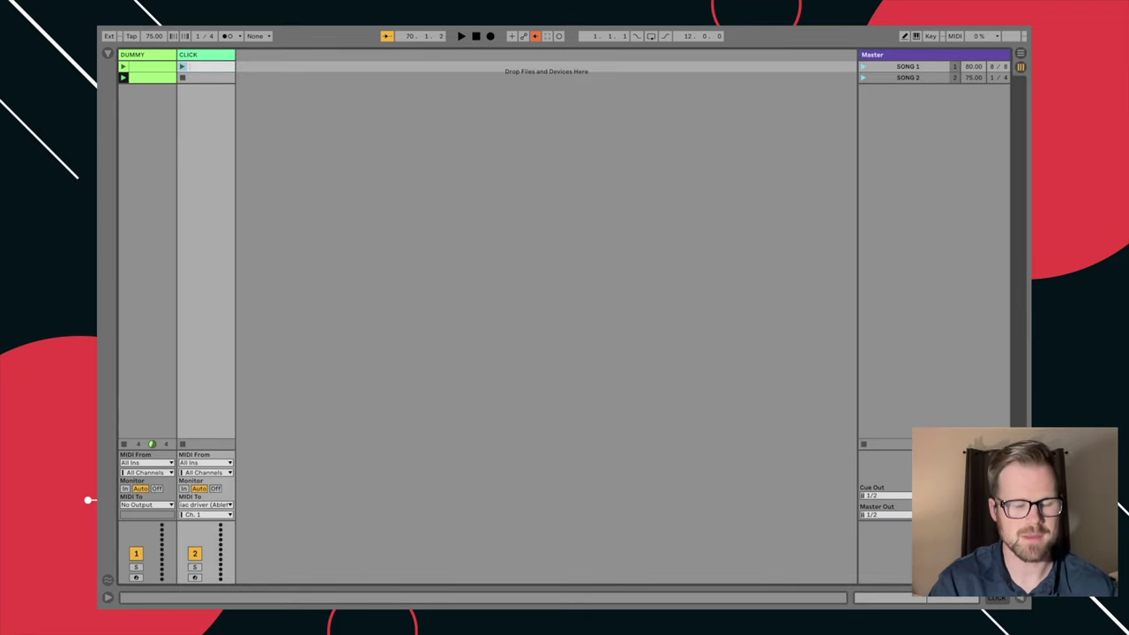
type("CLICK ON")
key("Return")
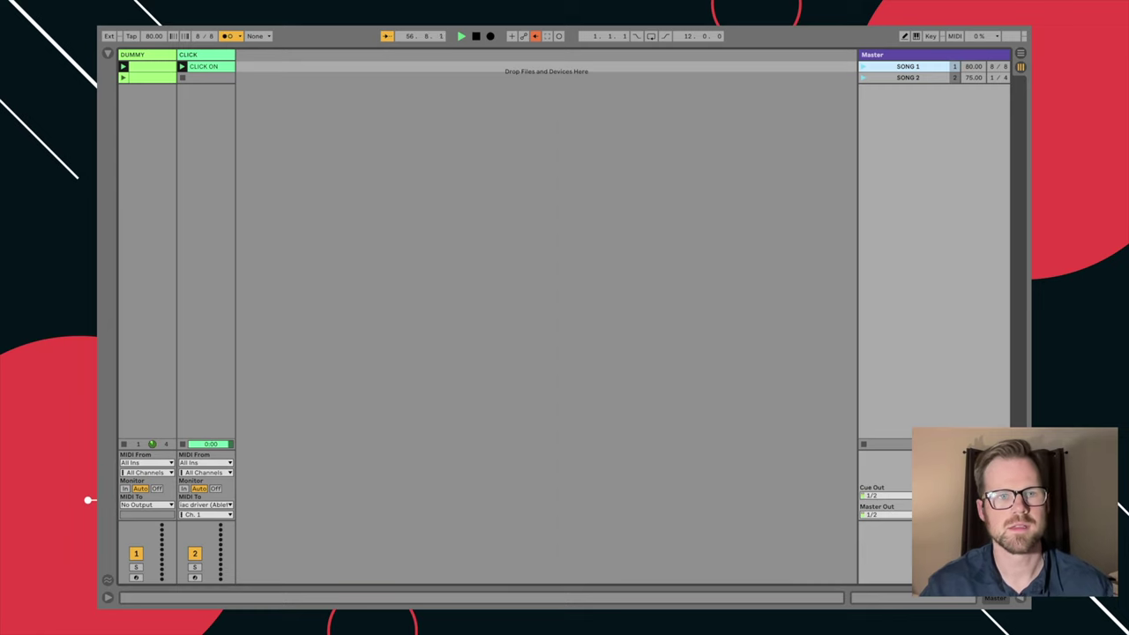
key("space")
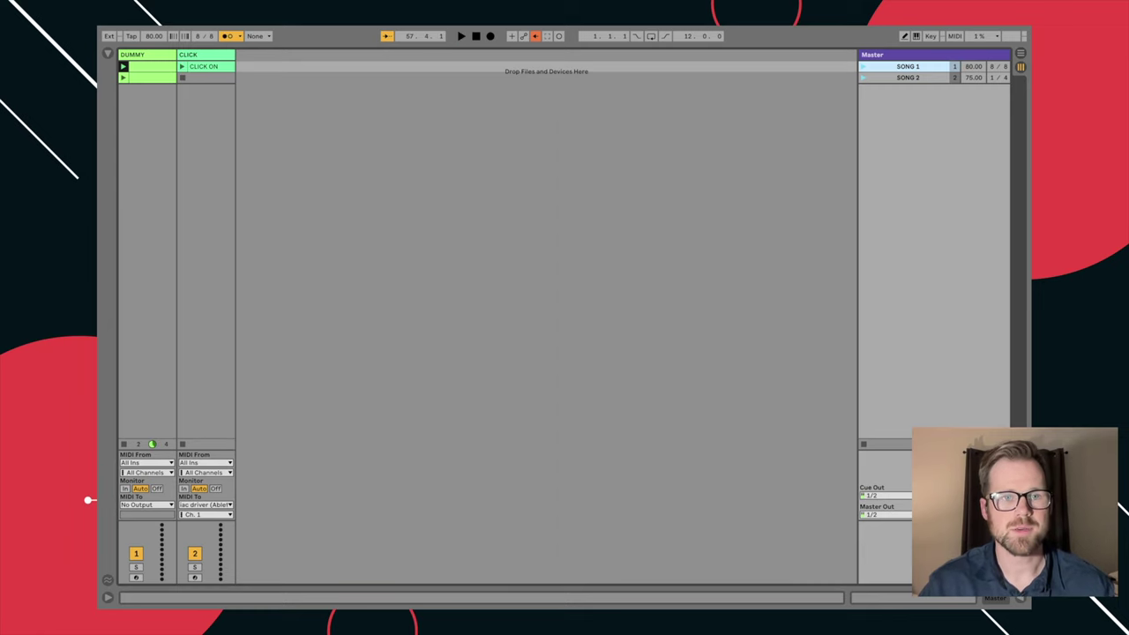
- Duplicate the CLICK ON clip into the SONG 2 slot and play the SONG 2 scene to test it
left_click(204, 67)
key("super+d")
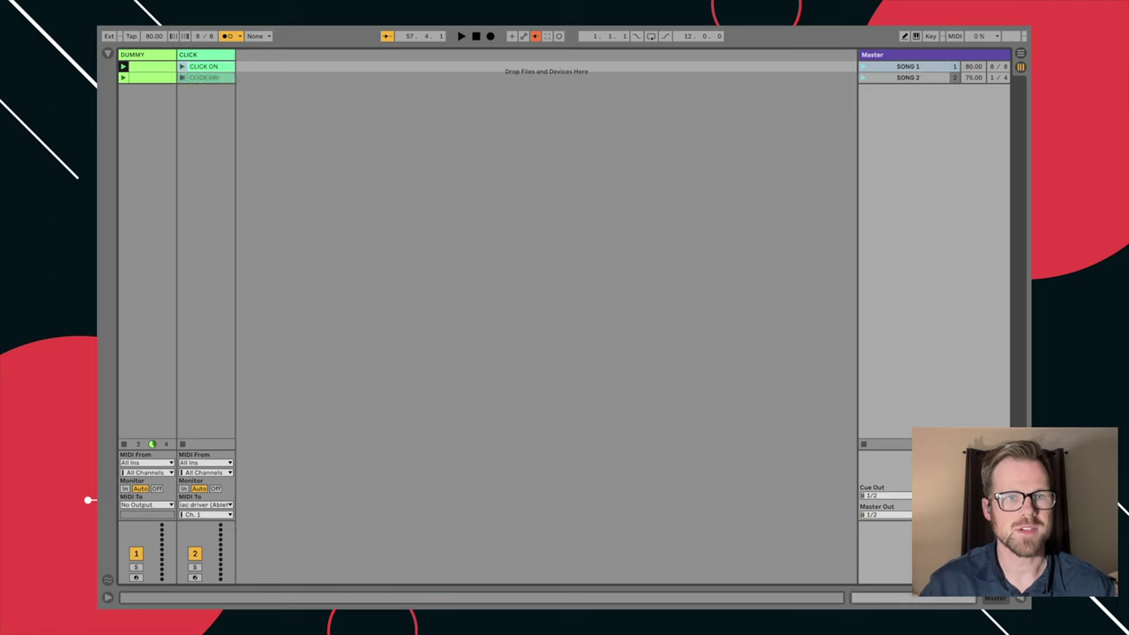
key("Return")
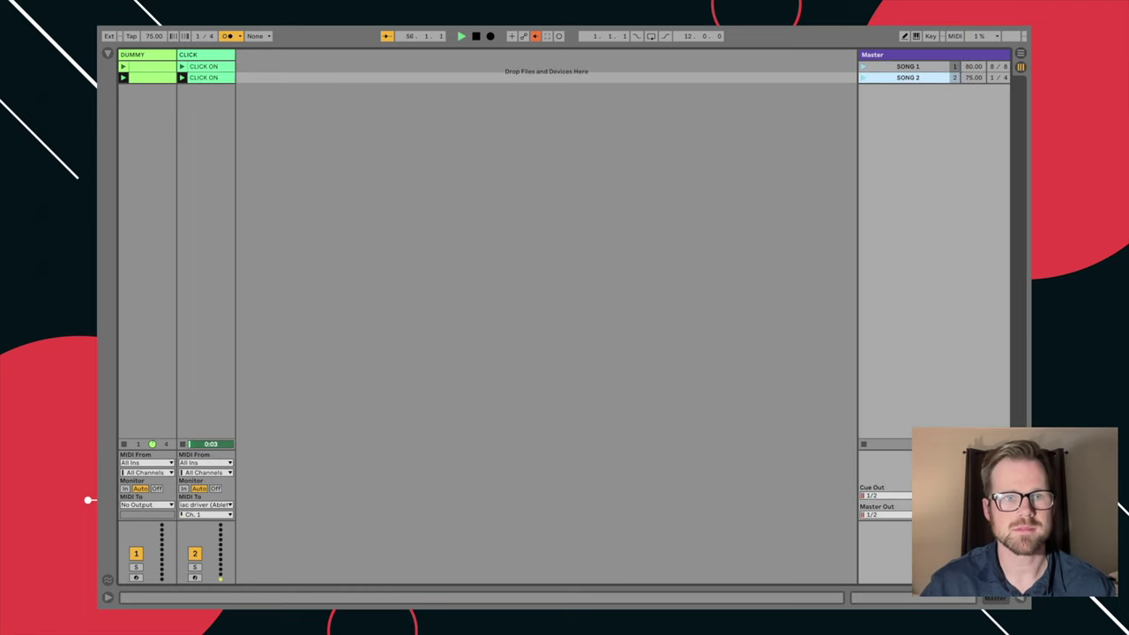
key("space")
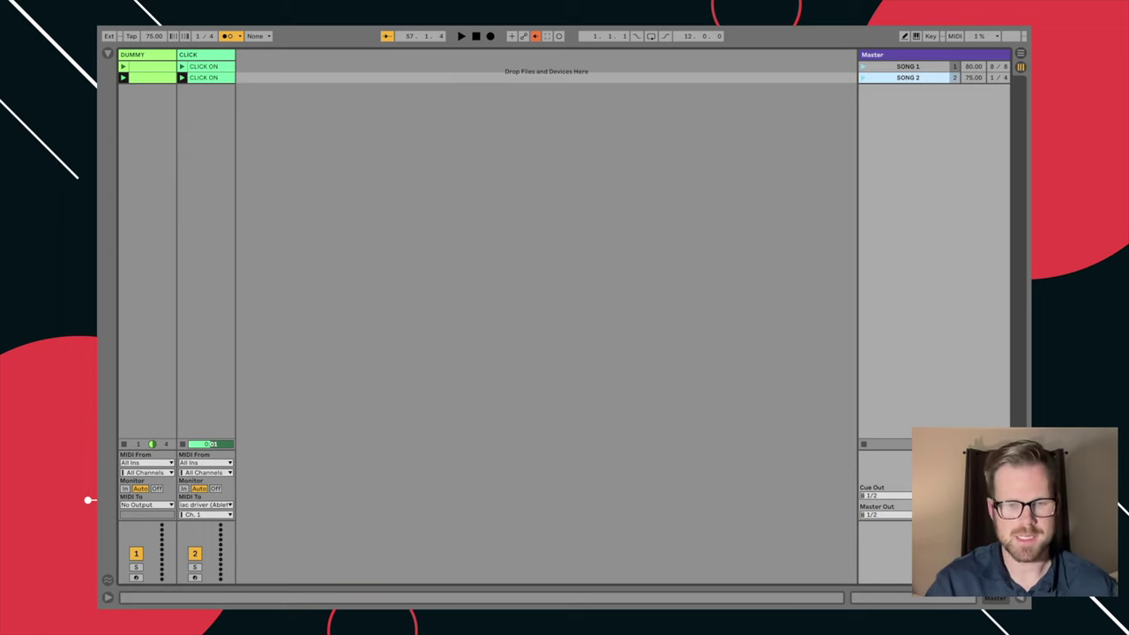
- Duplicate the SONG 2 scene as a third scene directly below it, with empty DUMMY and CLICK slots
key("ctrl+d")
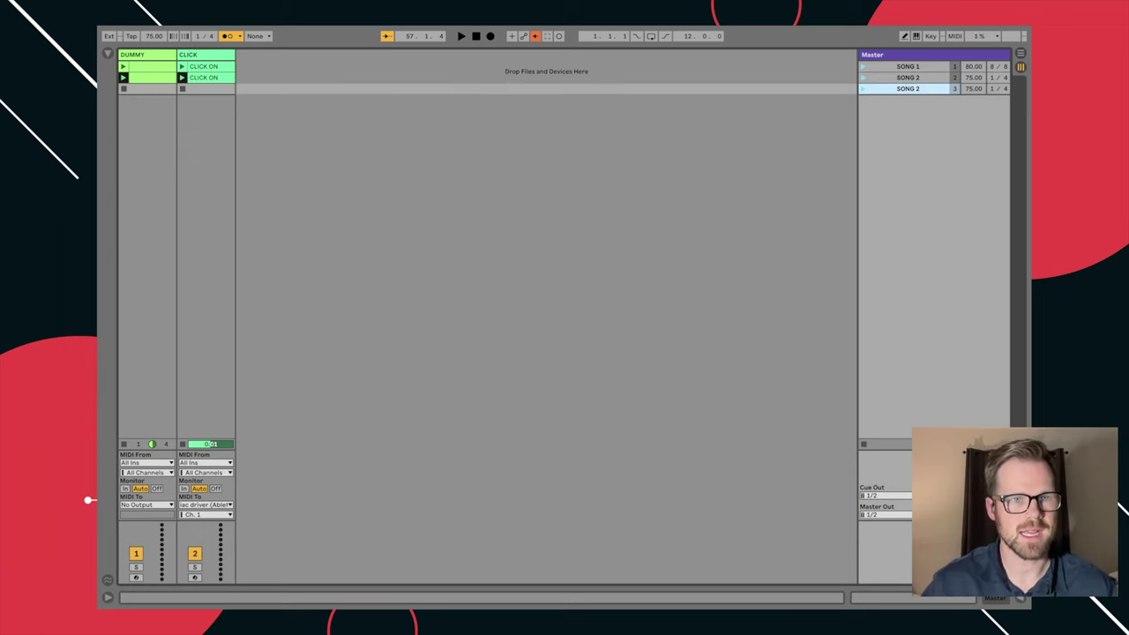
left_click(203, 77)
key("super+d")
double_click(204, 88)
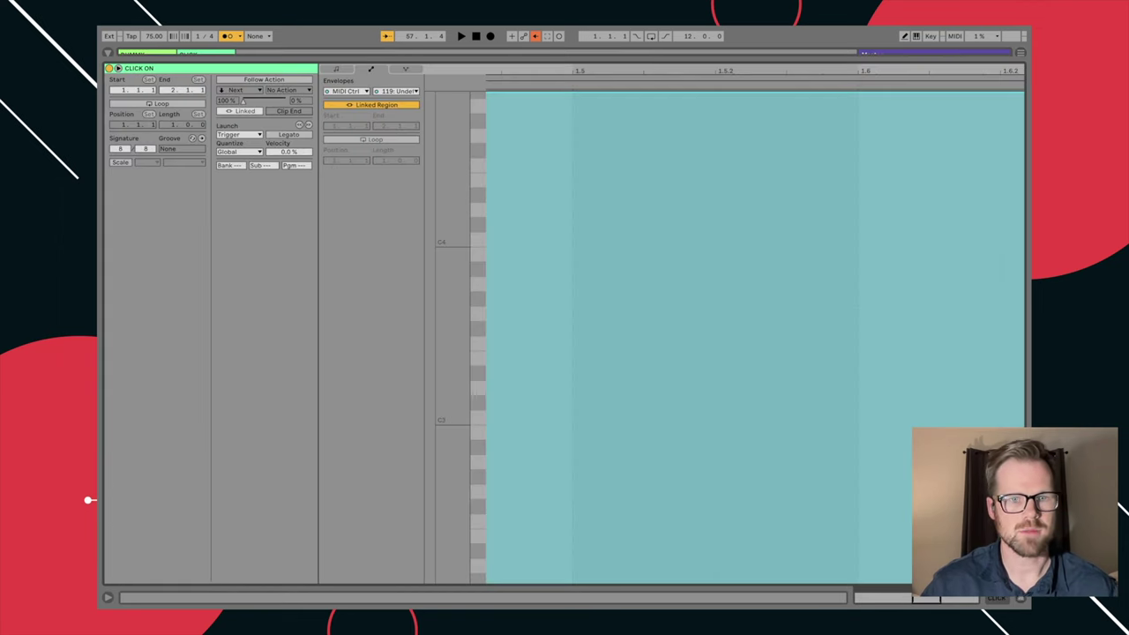
scroll(753, 327, "left", 2)
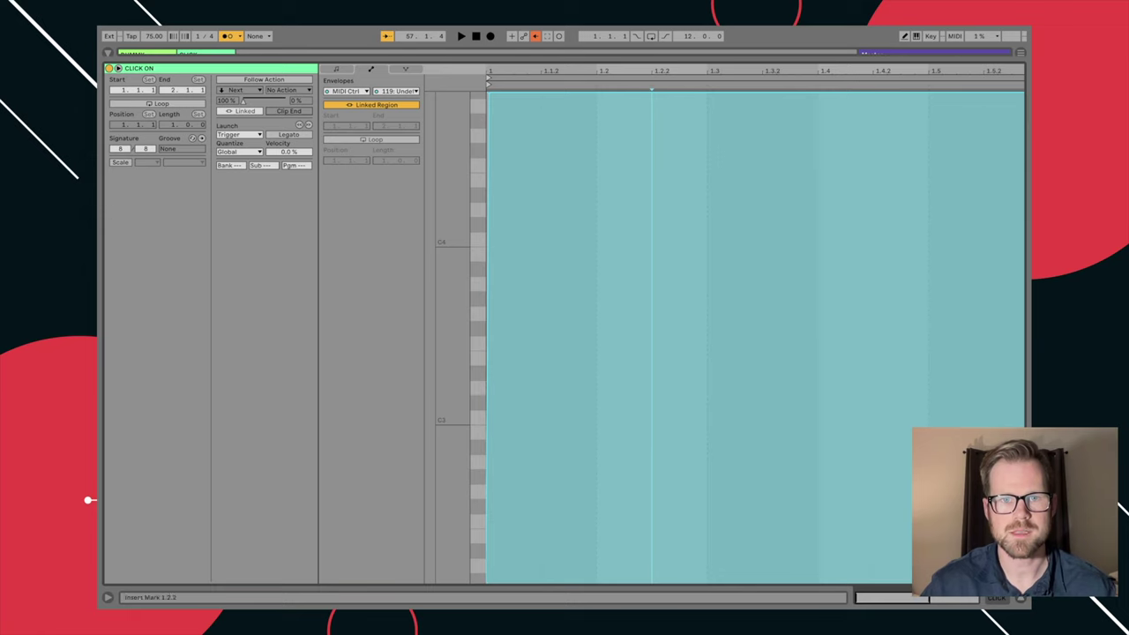
left_click_drag(514, 70, 514, 145)
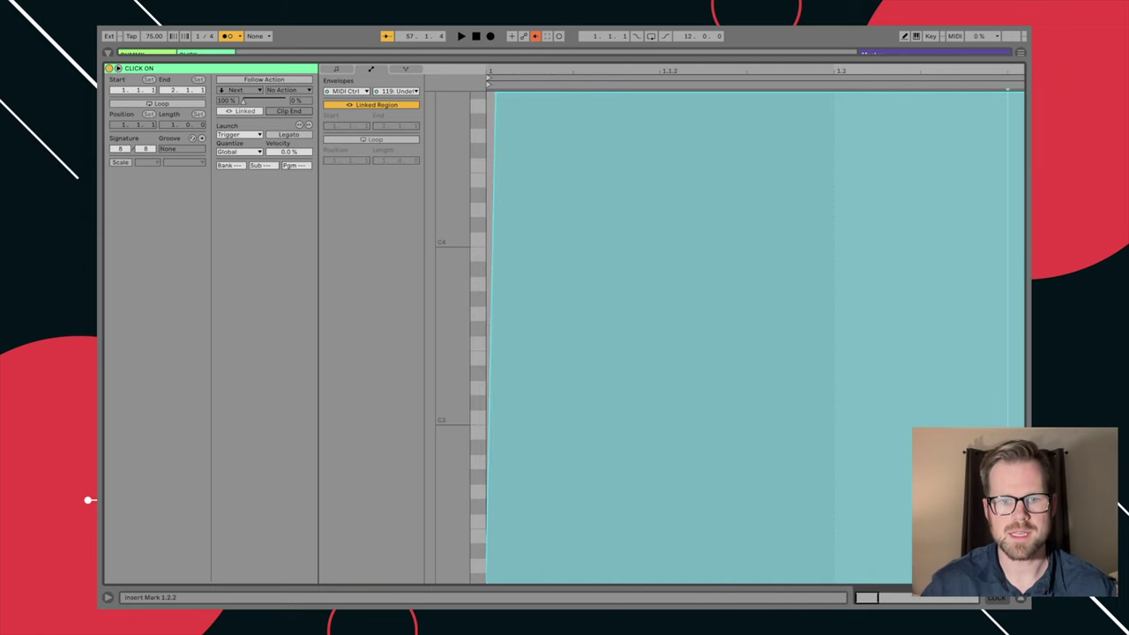
scroll(493, 326, "up", 10)
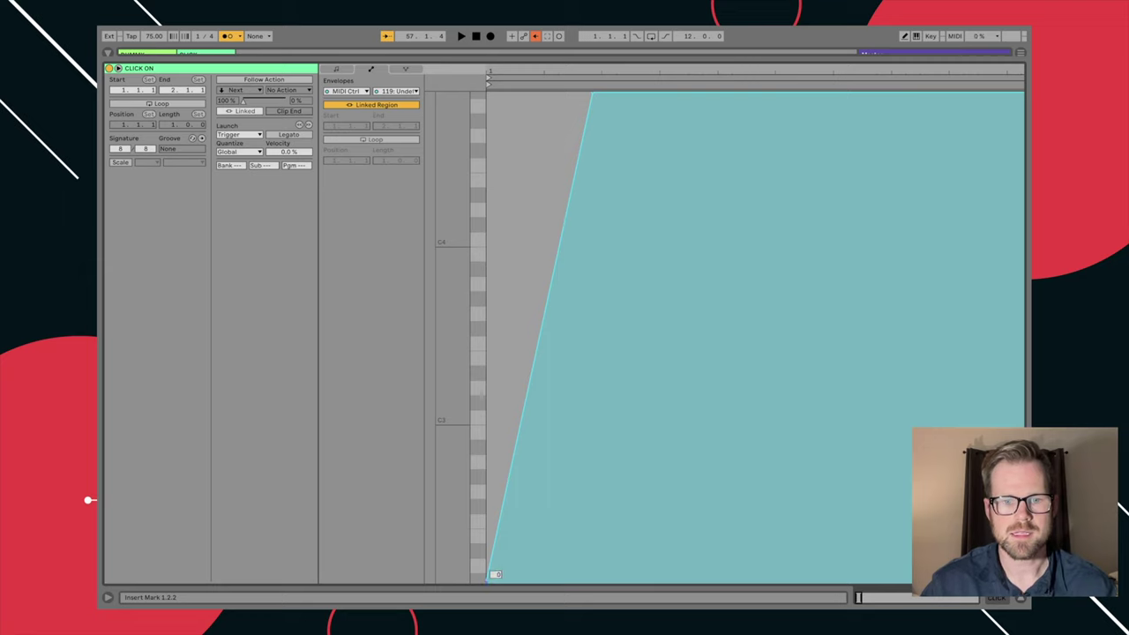
left_click_drag(486, 580, 574, 95)
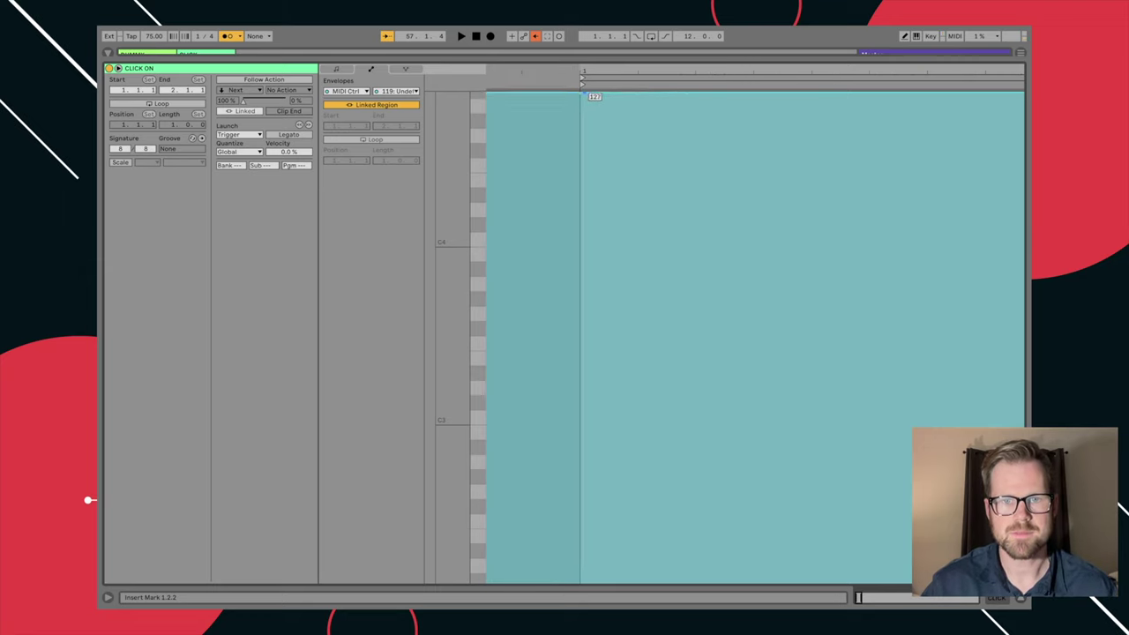
left_click_drag(596, 93, 595, 248)
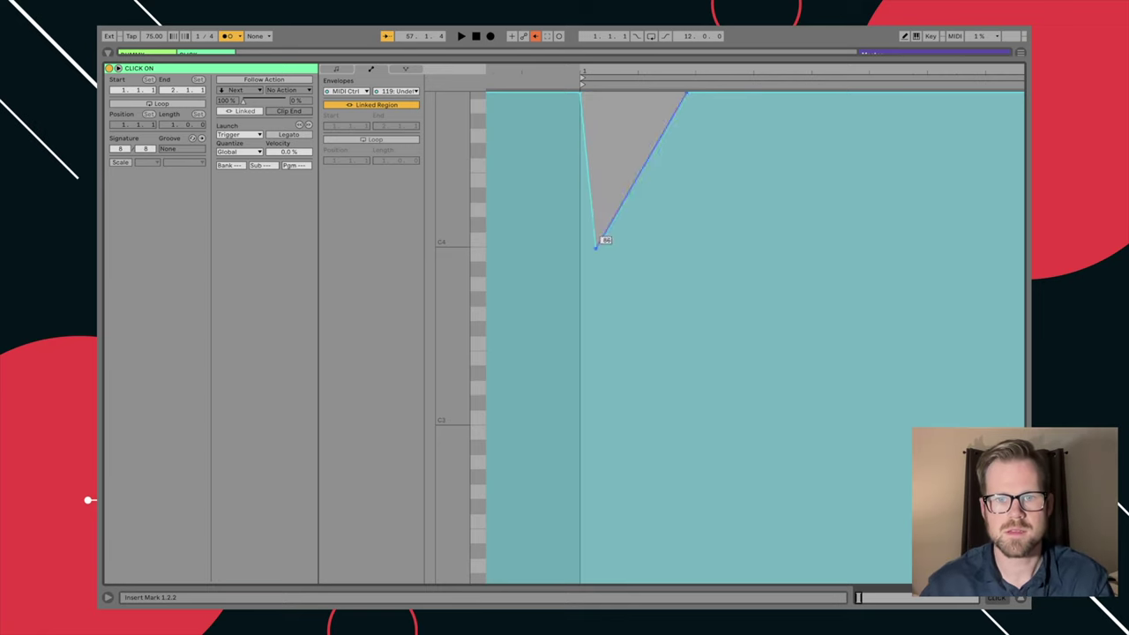
left_click(597, 246)
scroll(601, 241, "up", 5)
scroll(601, 241, "left", 1)
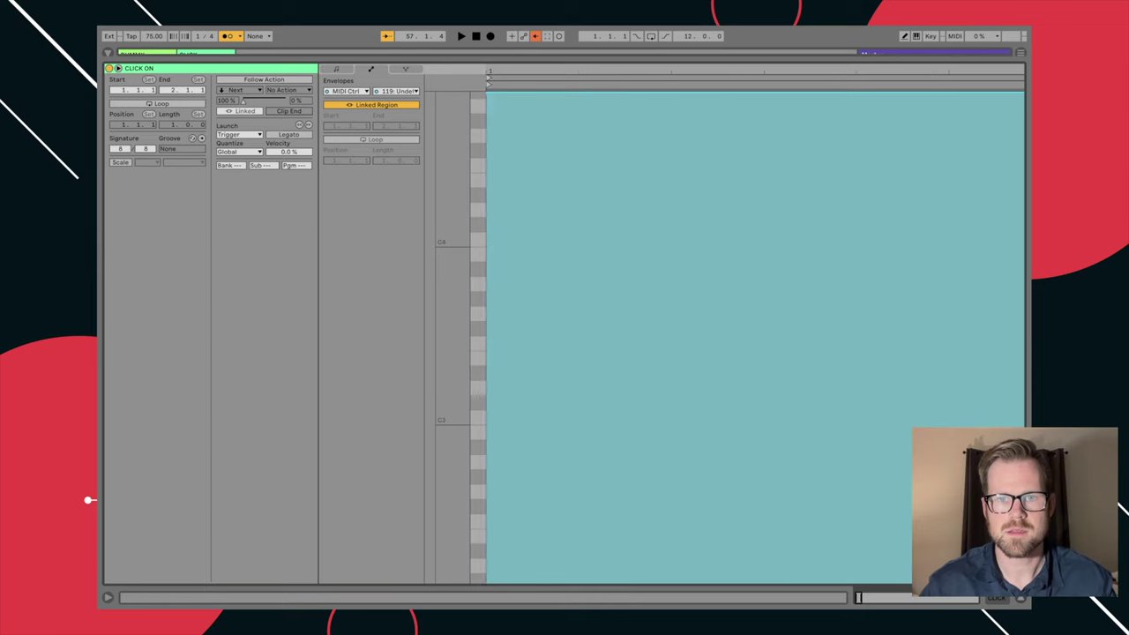
left_click(601, 77)
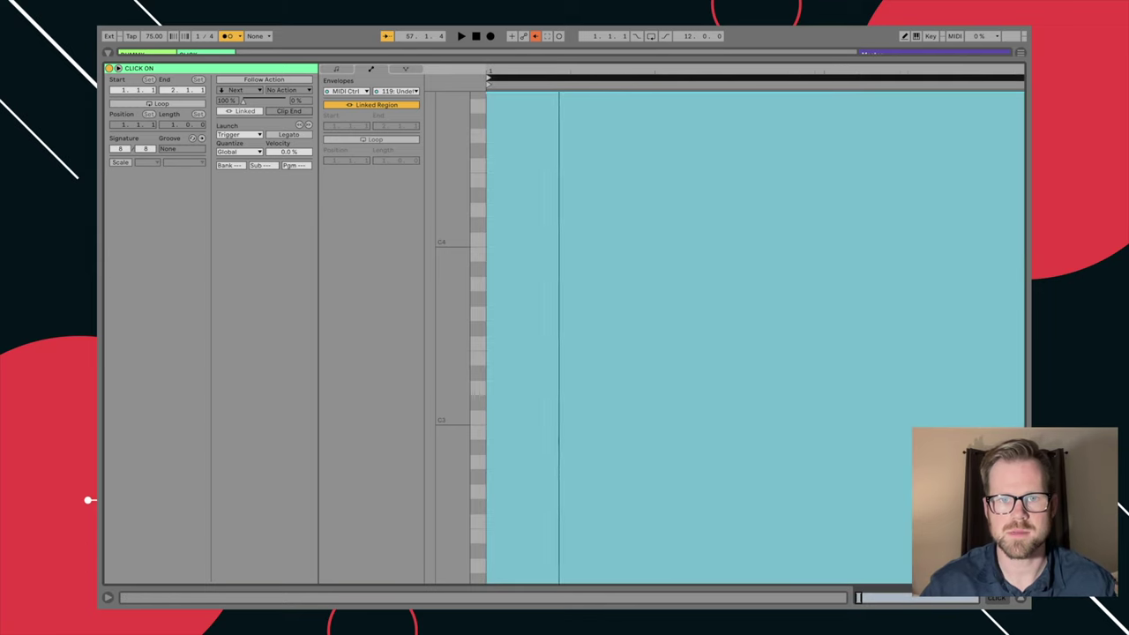
scroll(559, 337, "down", 1)
left_click_drag(560, 92, 561, 434)
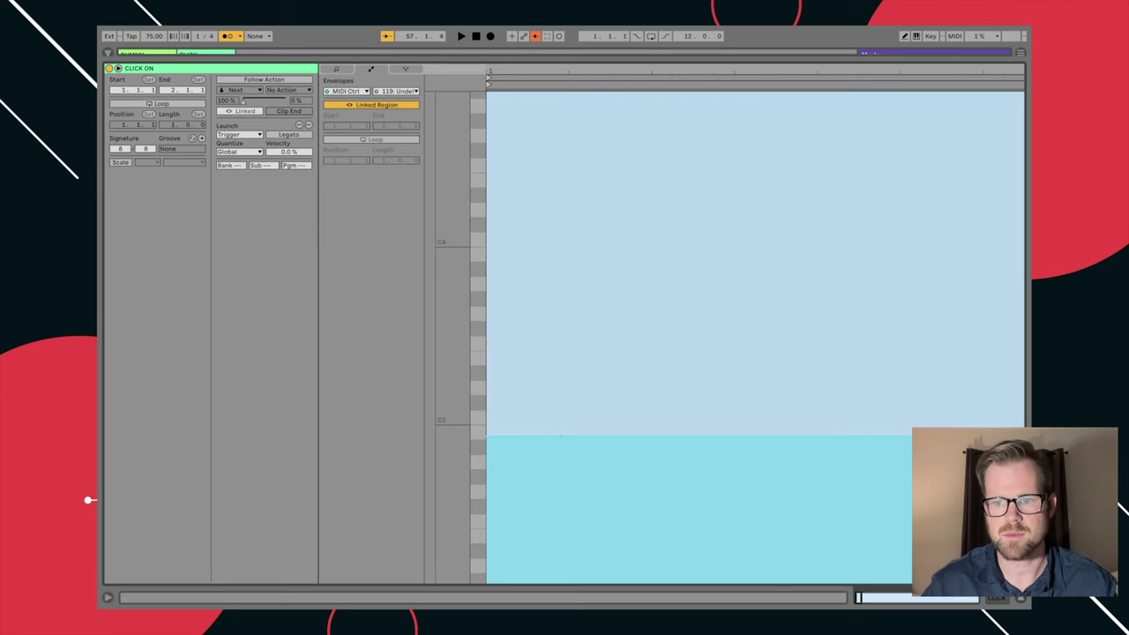
left_click(1020, 597)
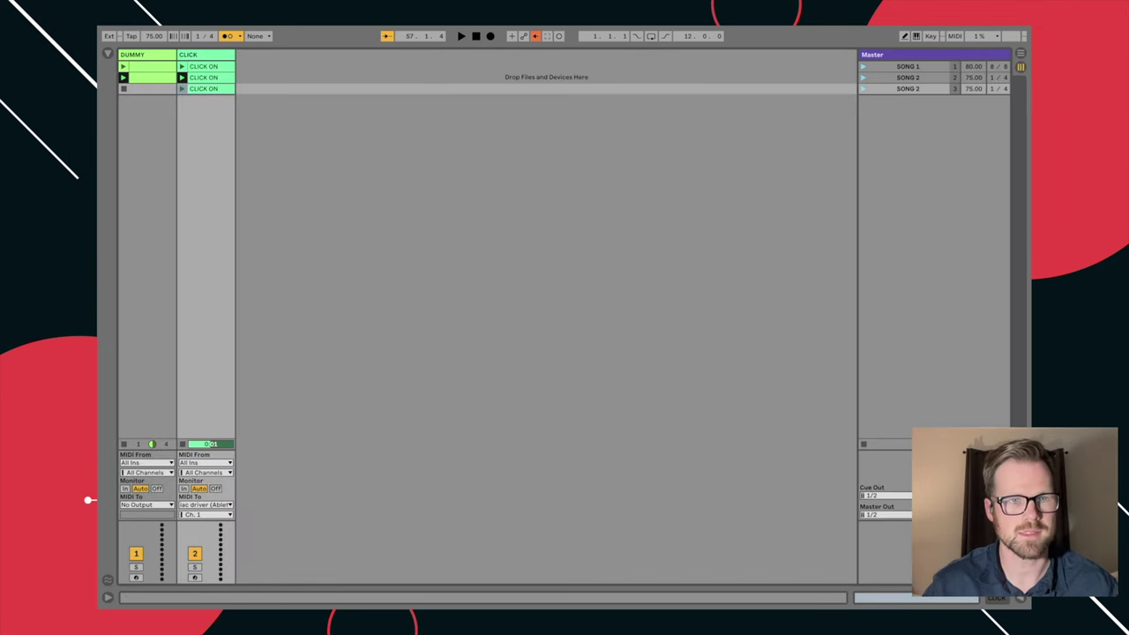
key("Delete")
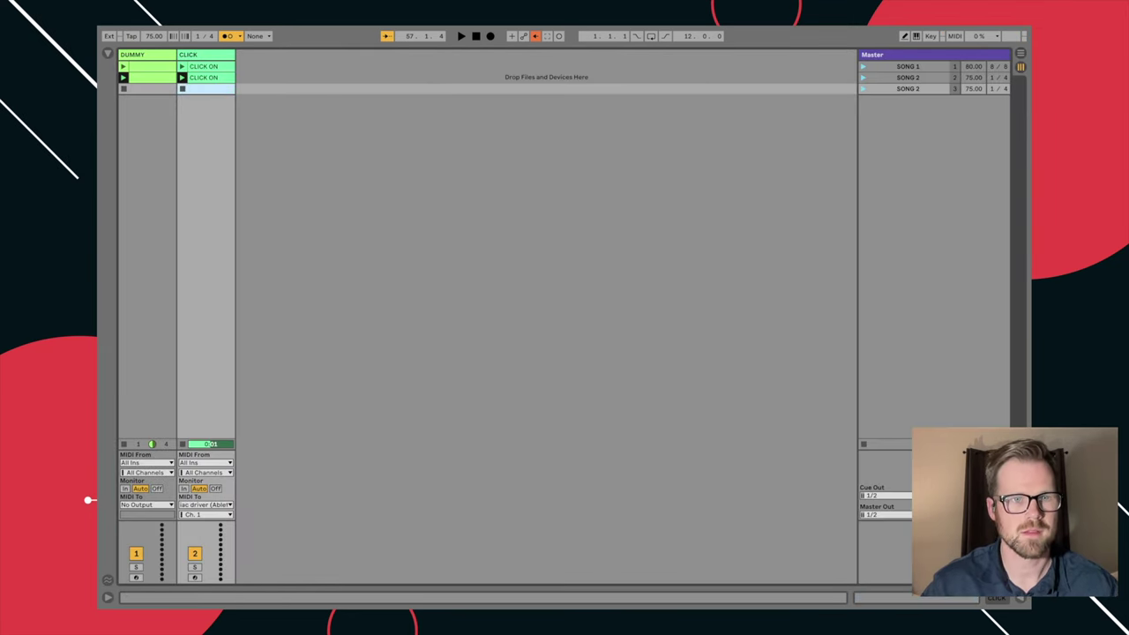
- Duplicate the second scene's CLICK ON clip into the third scene's CLICK slot and open the copy for editing
left_click(208, 77)
key("super+d")
double_click(209, 89)
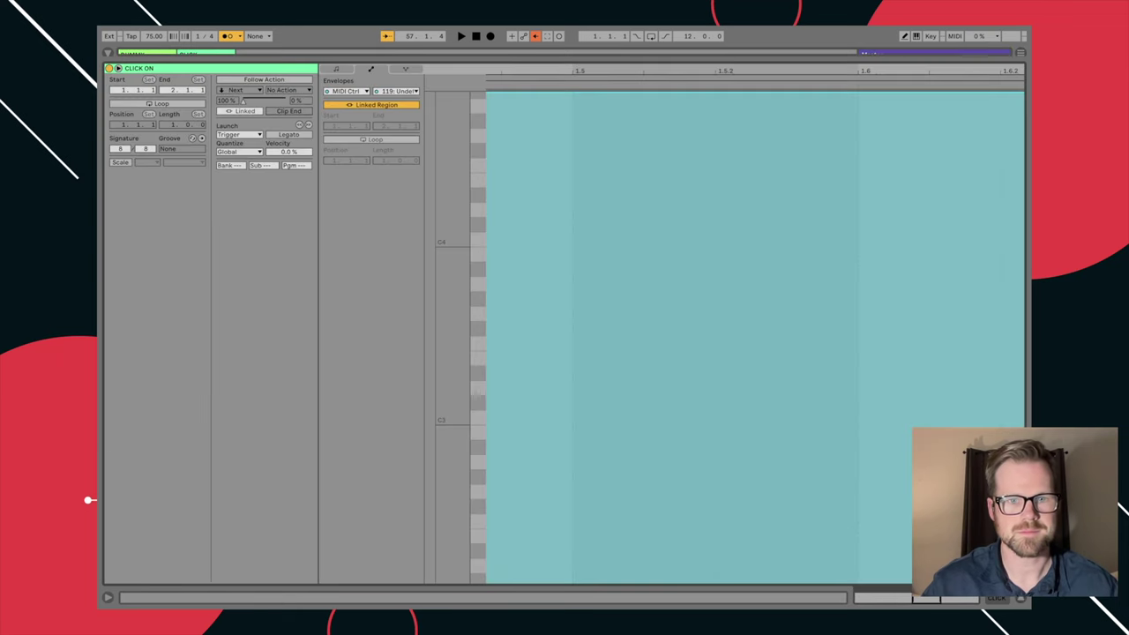
- Reverse the copied clip's CC 119 envelope so it starts at maximum and drops to minimum just after the clip start
left_click_drag(529, 70, 528, 106)
scroll(528, 106, "left", 5)
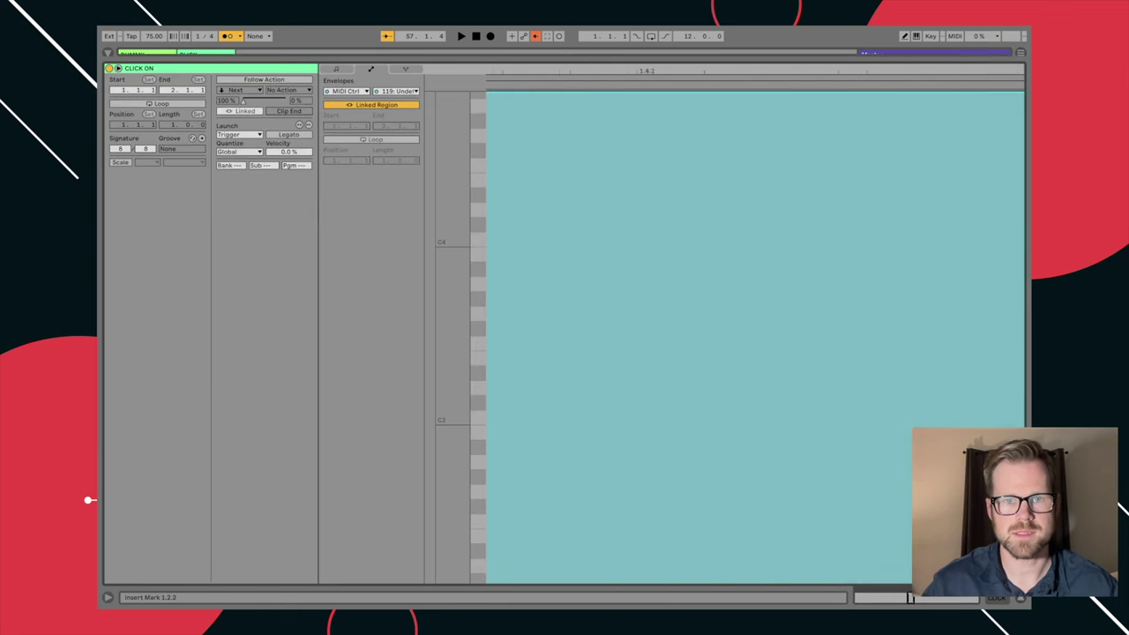
left_click_drag(909, 598, 858, 598)
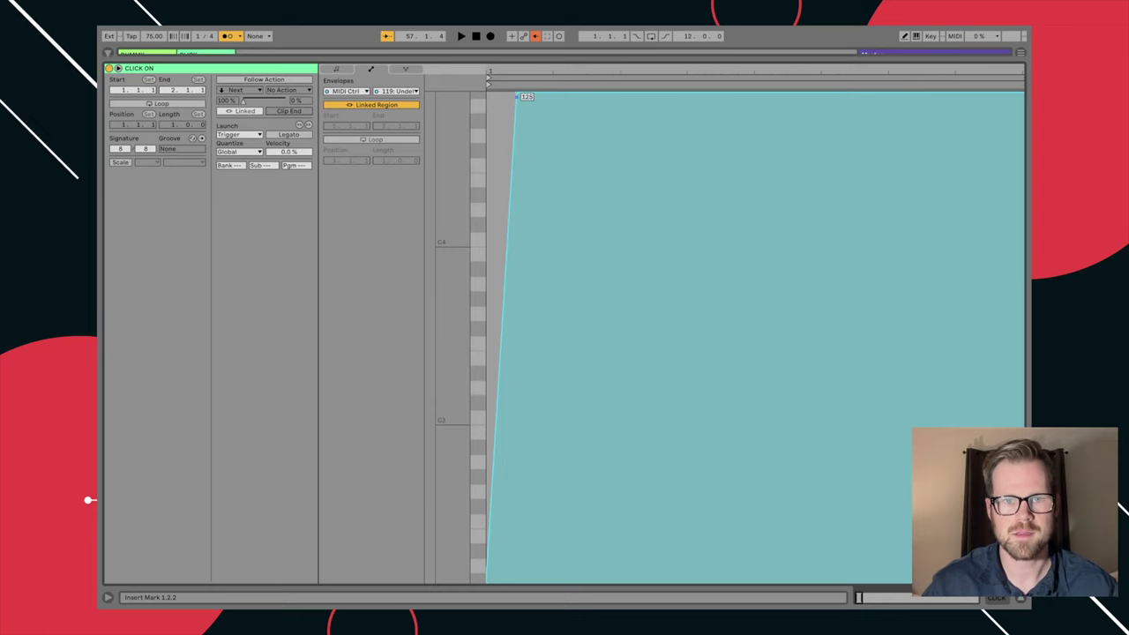
left_click_drag(517, 93, 520, 583)
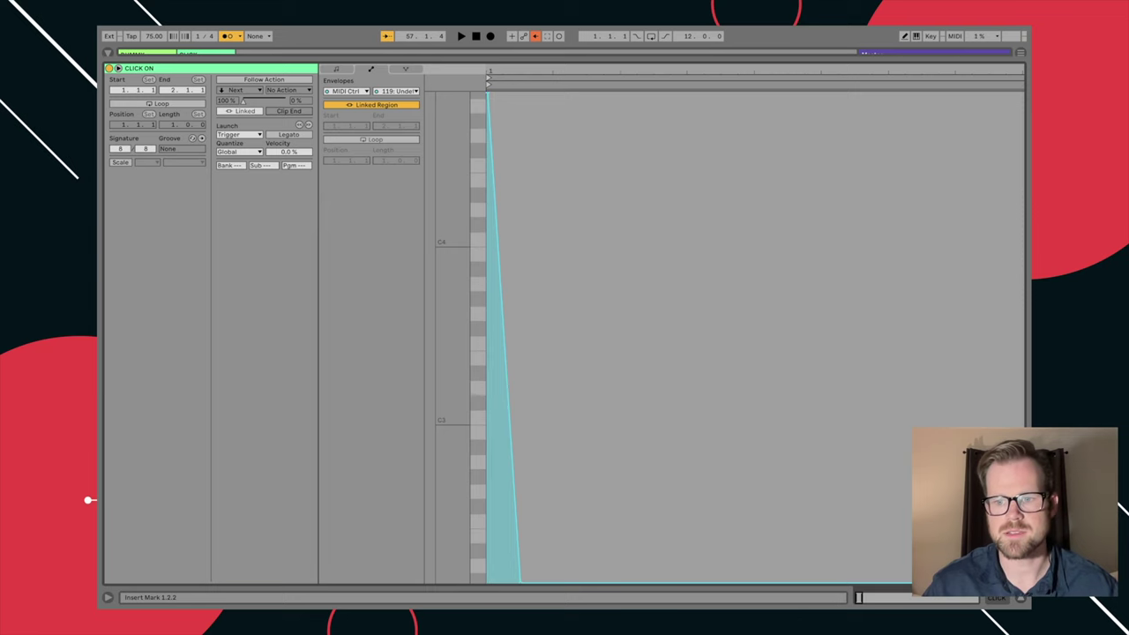
left_click(1020, 598)
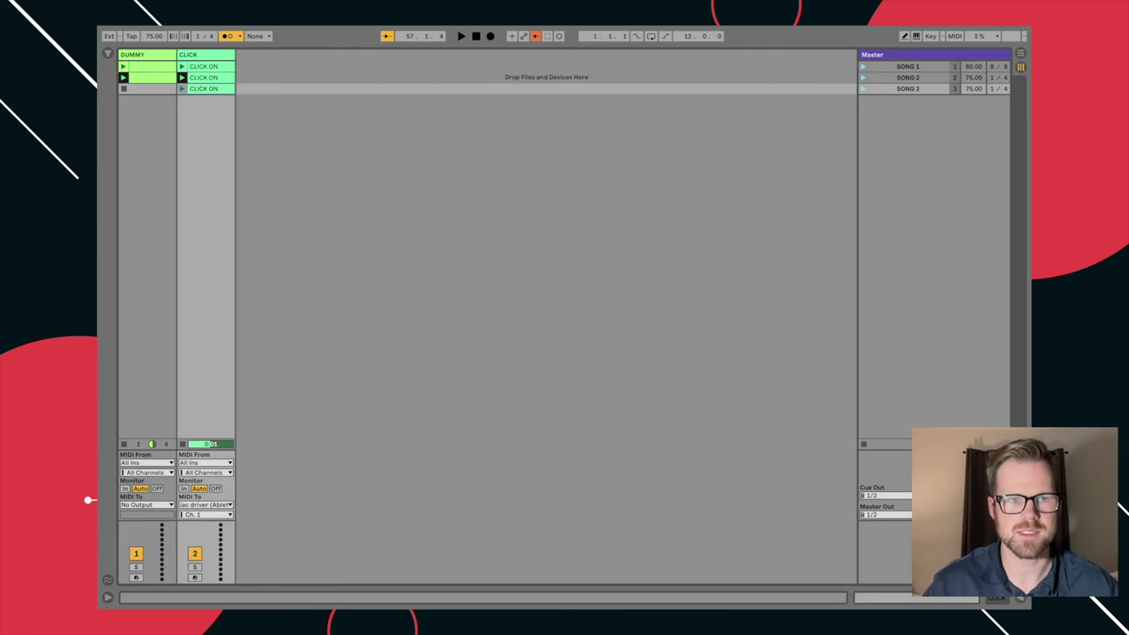
- Rename the third scene's CLICK clip CLICK OFF, play that scene to test the metronome switching, and stop playback
key("super+r")
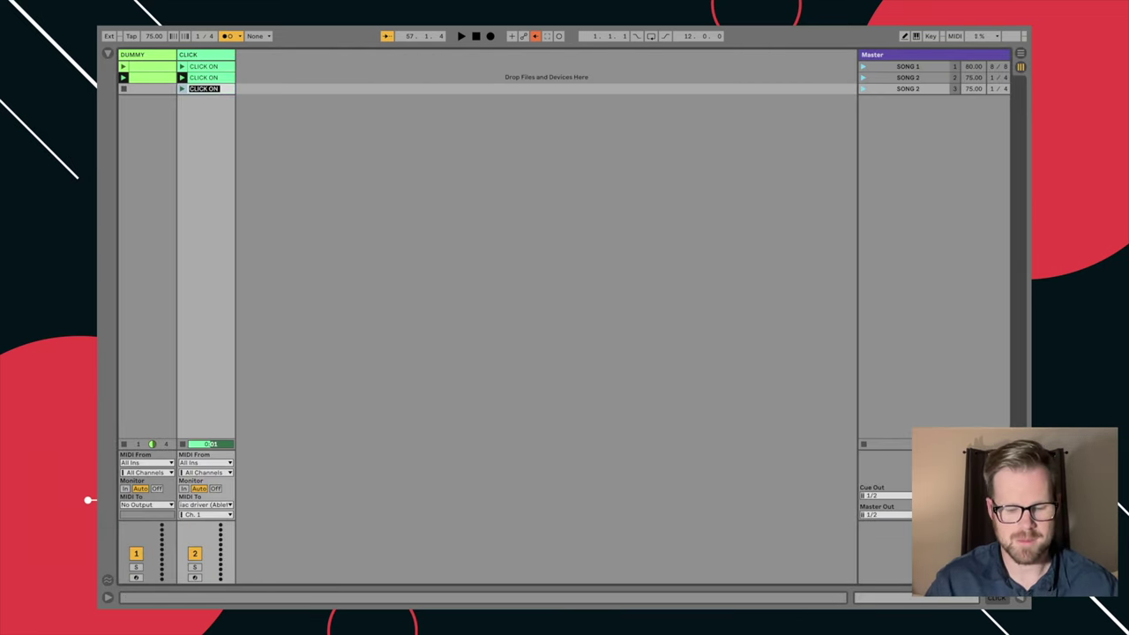
type("CLICK OFF")
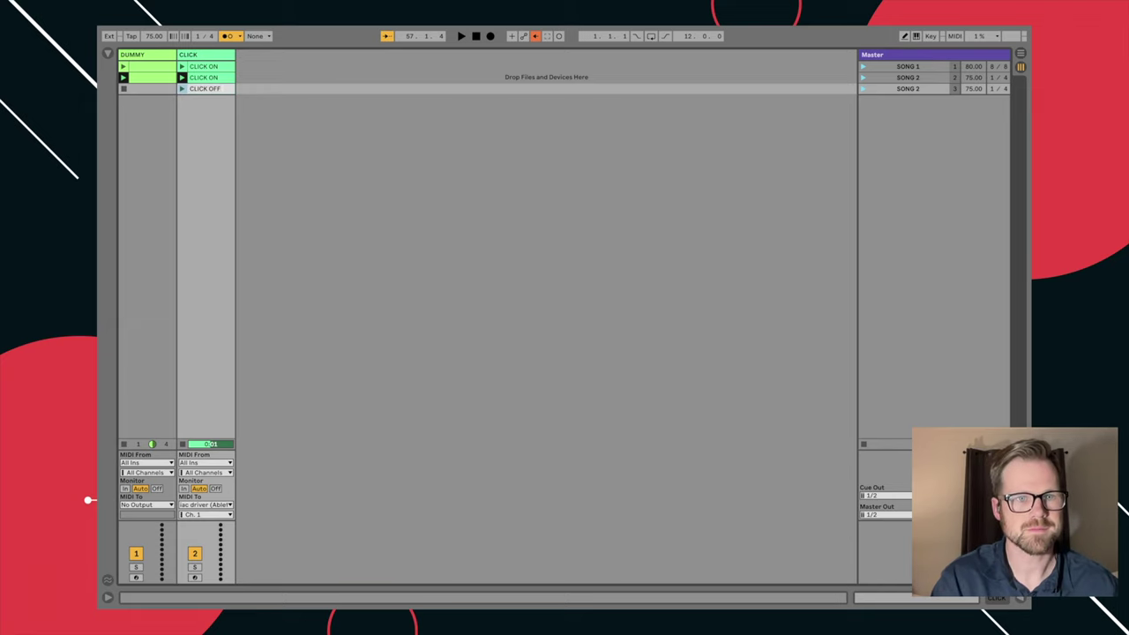
key("Return")
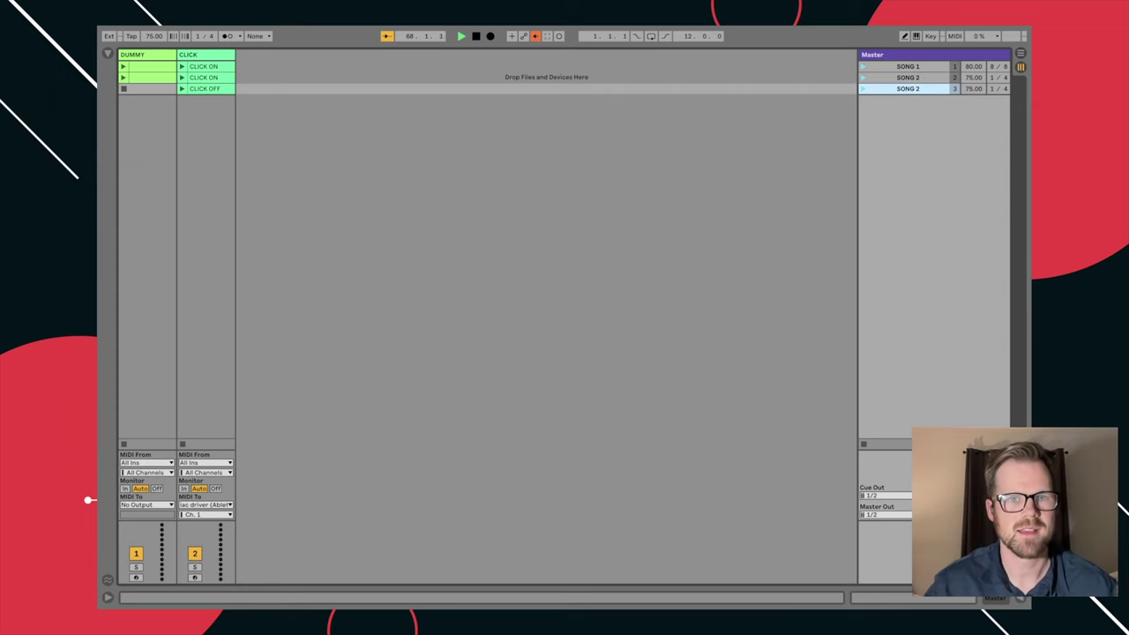
key("space")
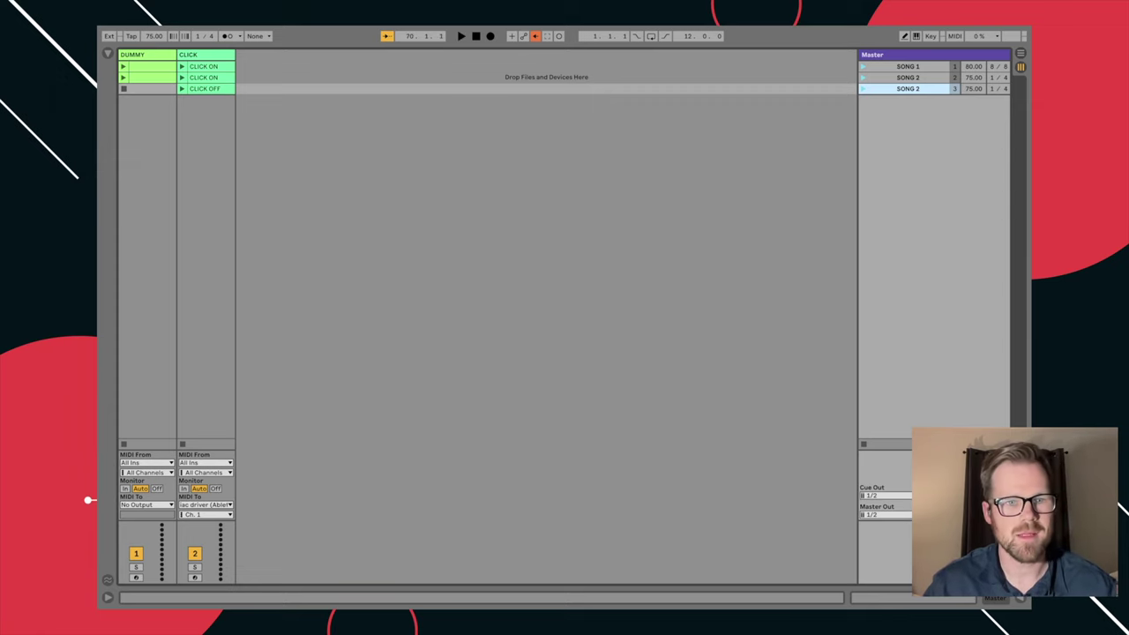